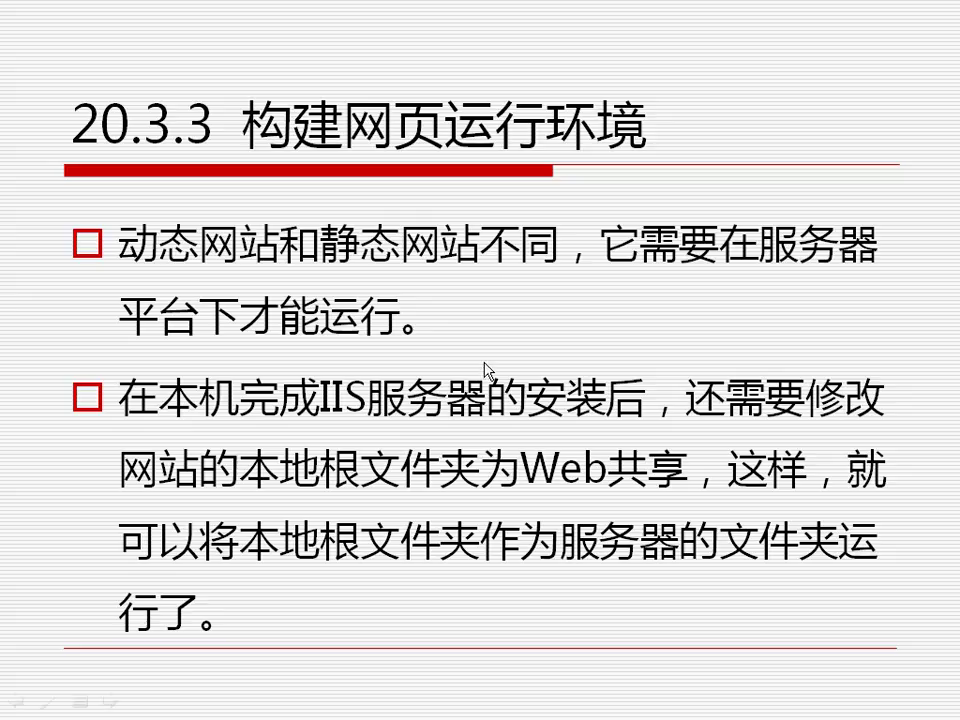
- Switch to the file explorer and open the sharing properties of the Toupiao folder on drive D
key(alt+Tab)
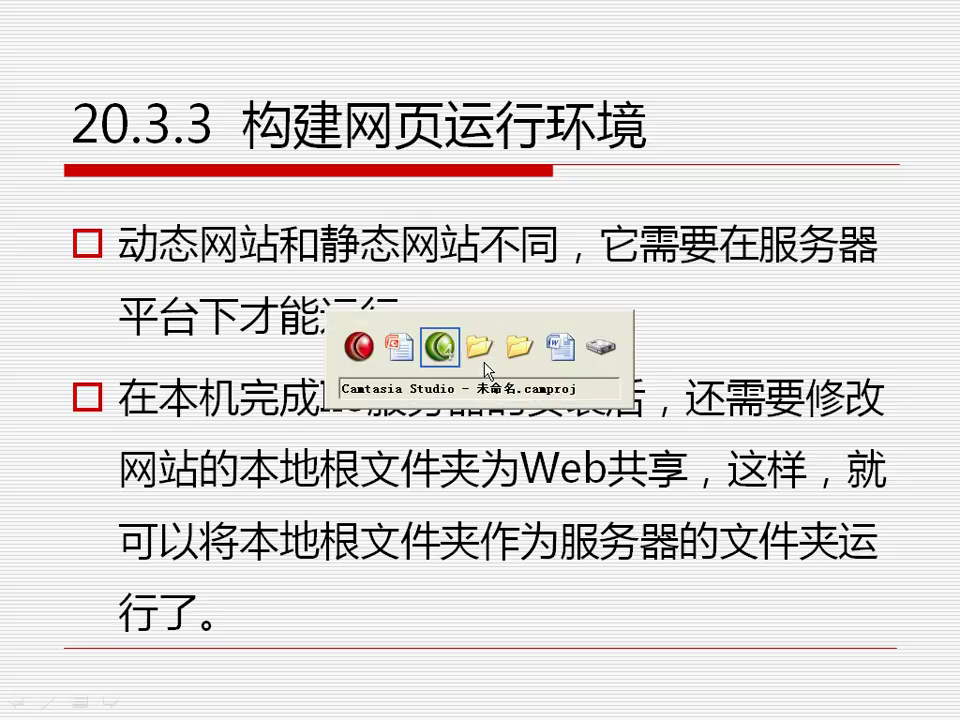
key(alt+Tab)
key(alt+Tab)
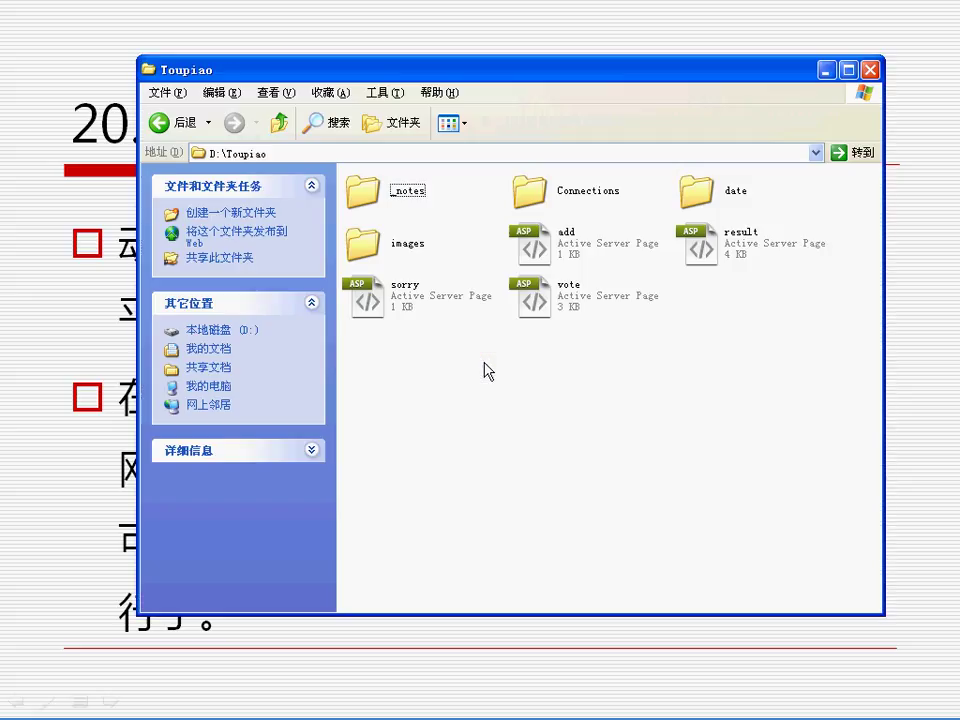
click(279, 122)
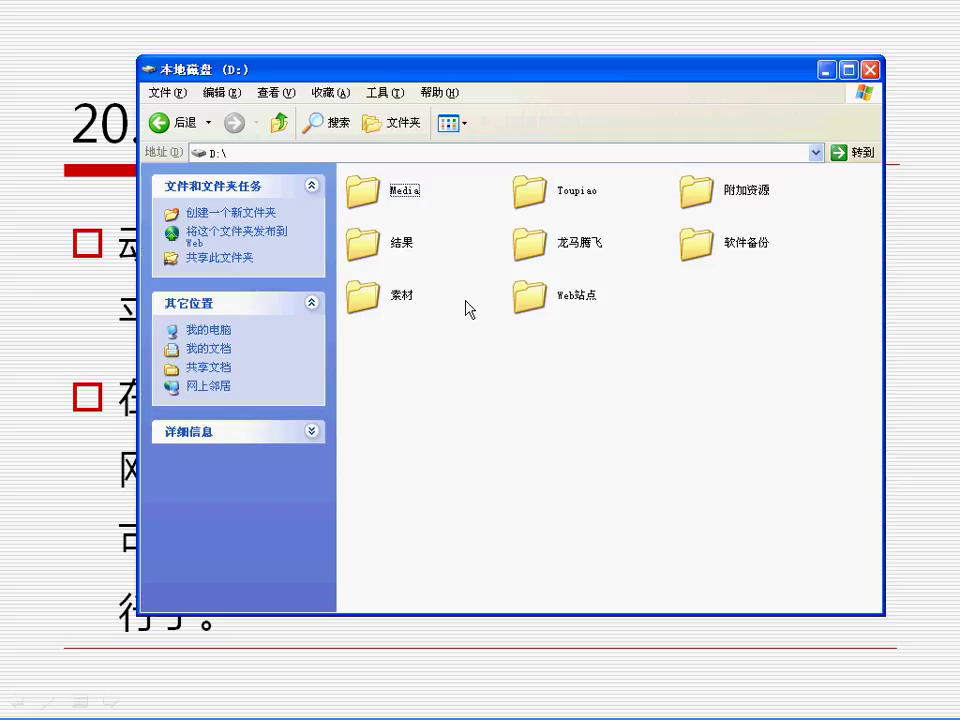
right_click(541, 199)
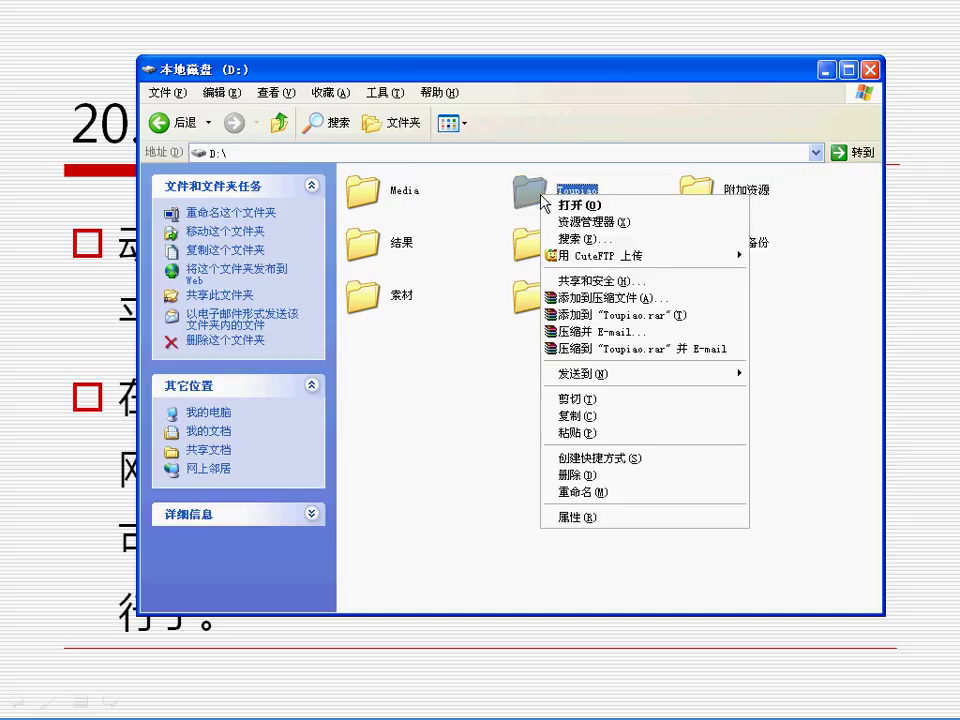
click(640, 297)
drag(201, 126, 360, 178)
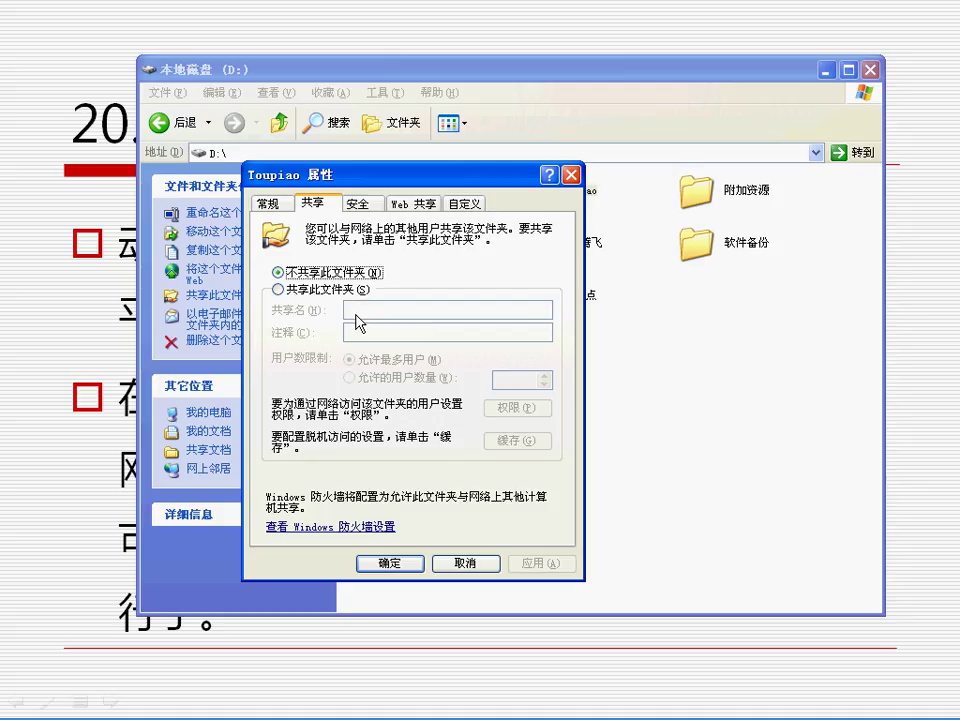
- Web-share the Toupiao folder on 默认网站 under the alias Toupiao, keeping read access and script permission
click(419, 206)
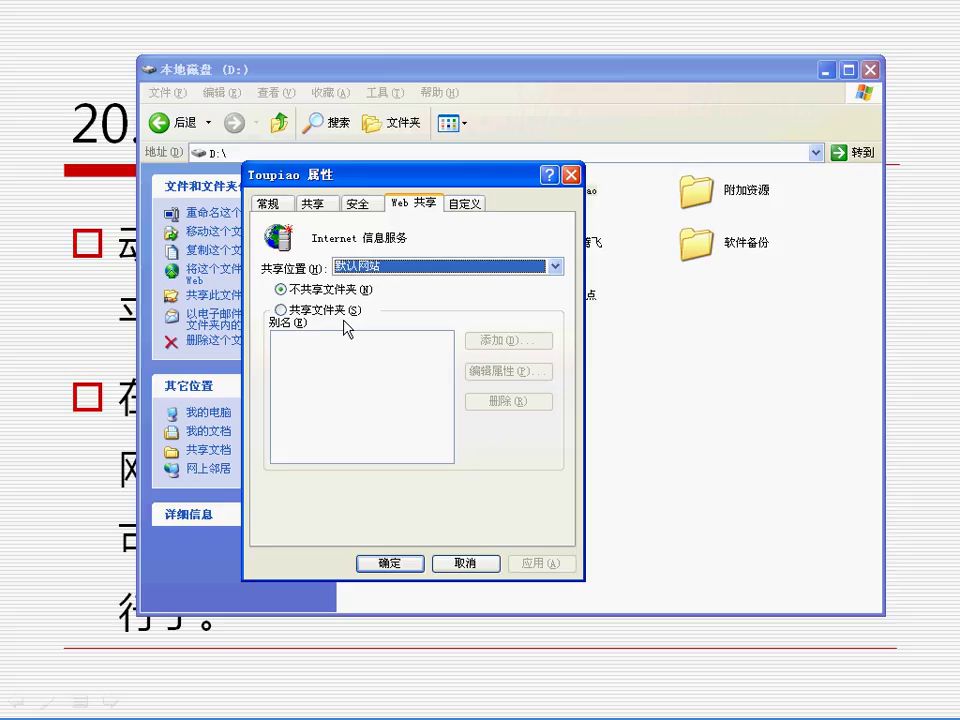
click(280, 310)
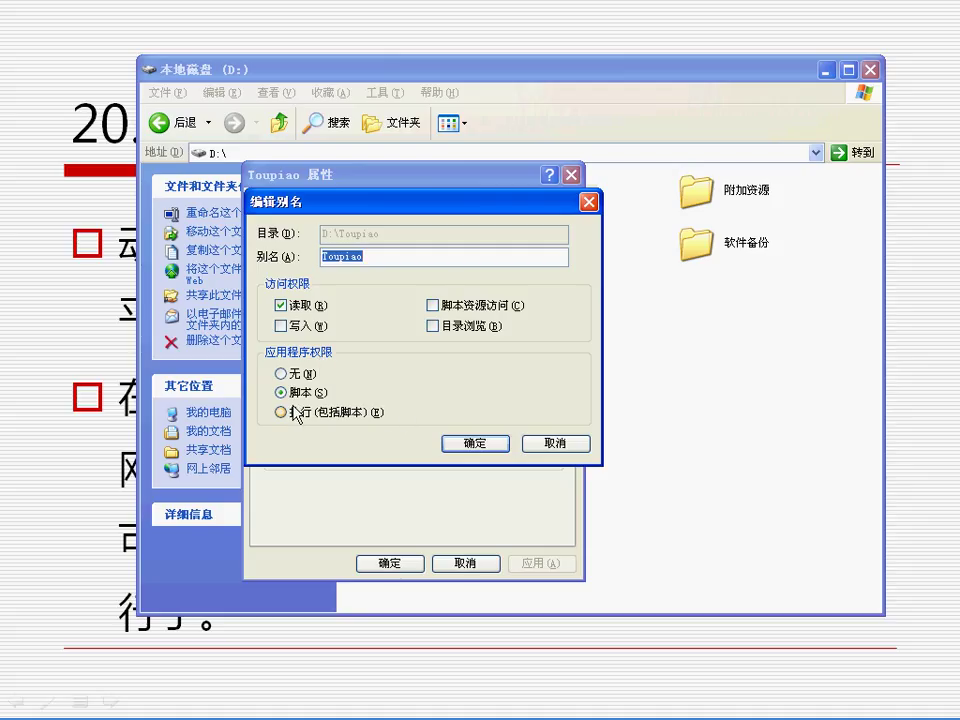
click(479, 452)
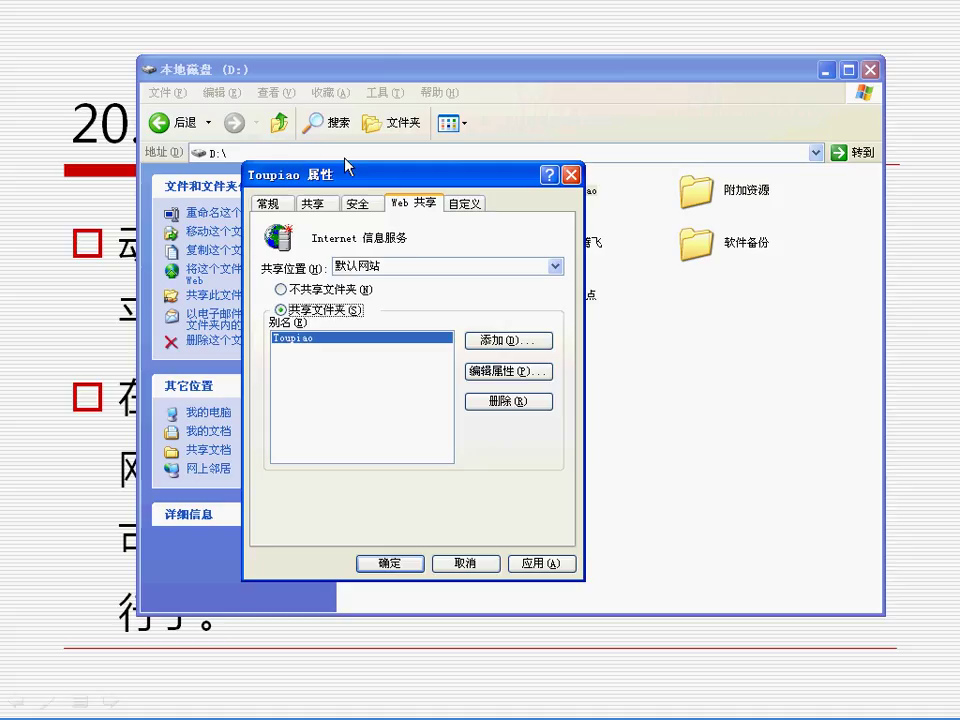
click(403, 562)
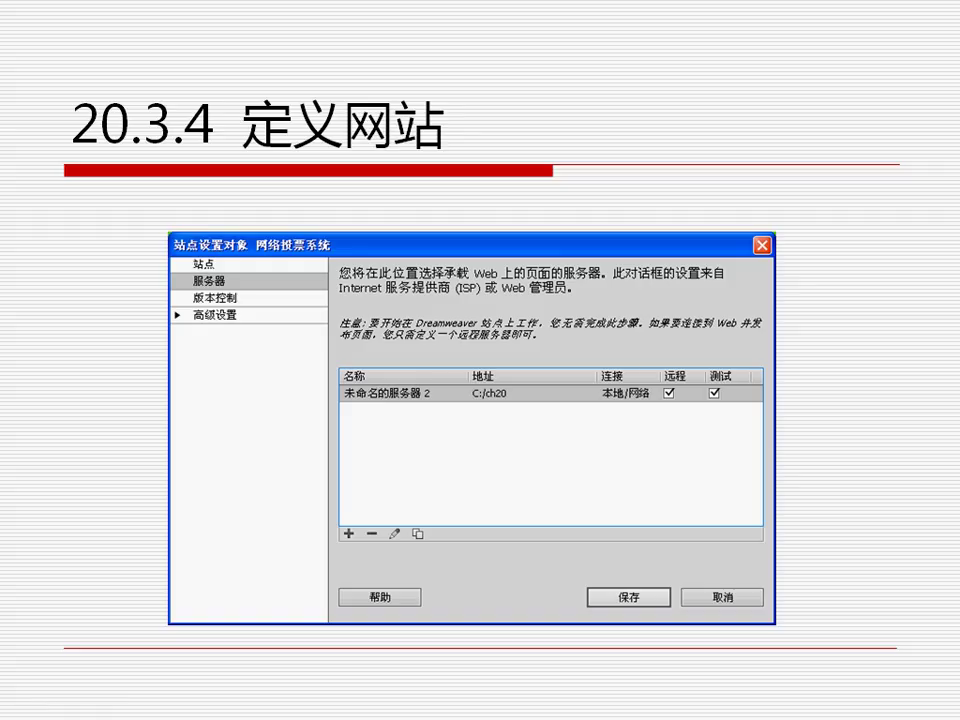
- Switch to Dreamweaver and start defining a new site
key(alt+Tab)
key(alt+Tab)
key(alt+Tab)
key(alt+Tab)
key(alt+Tab)
key(alt+Tab)
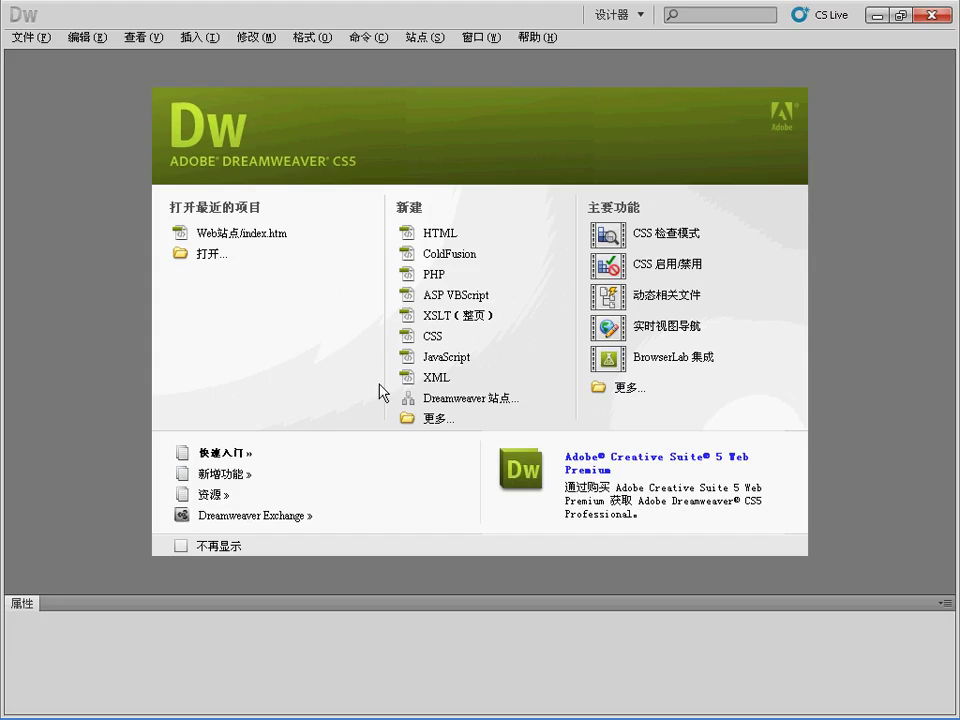
click(420, 37)
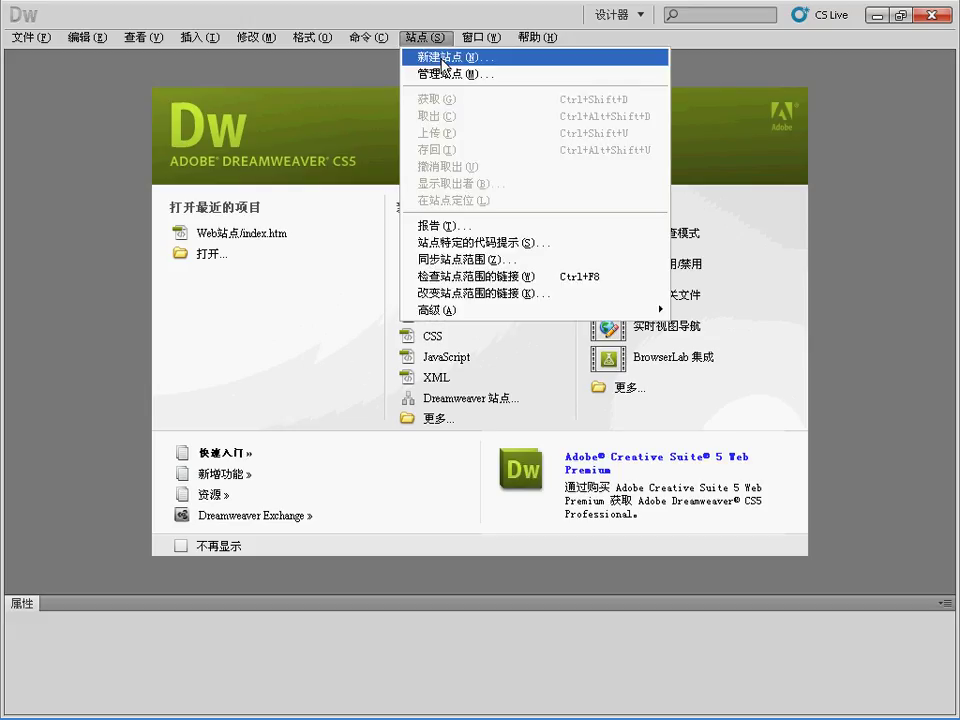
click(443, 58)
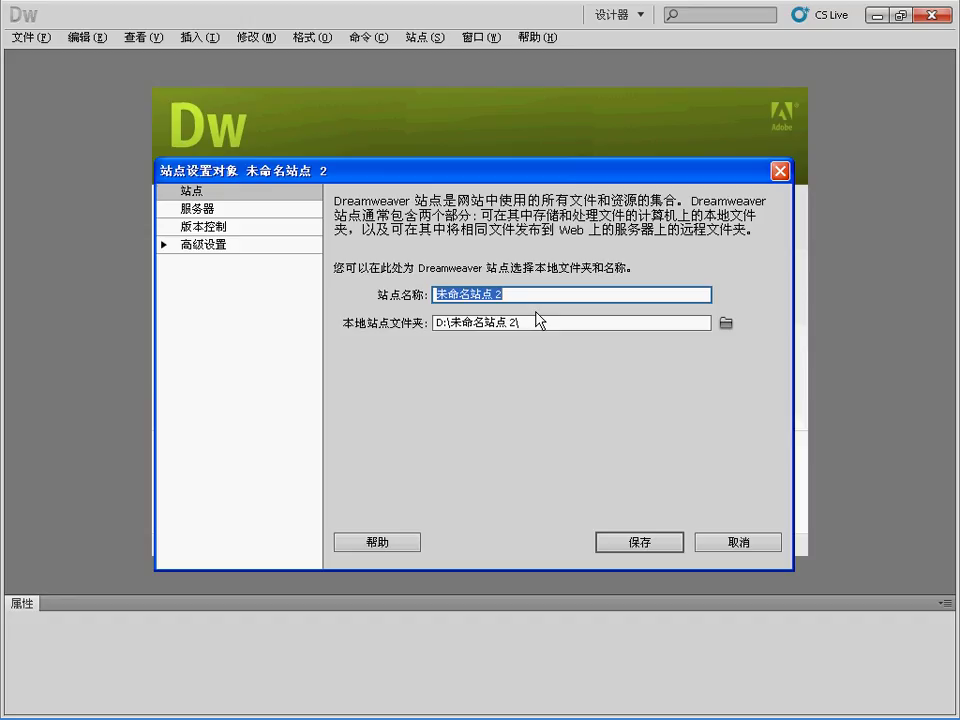
- Replace the default site name with 网络投票系统
key(End)
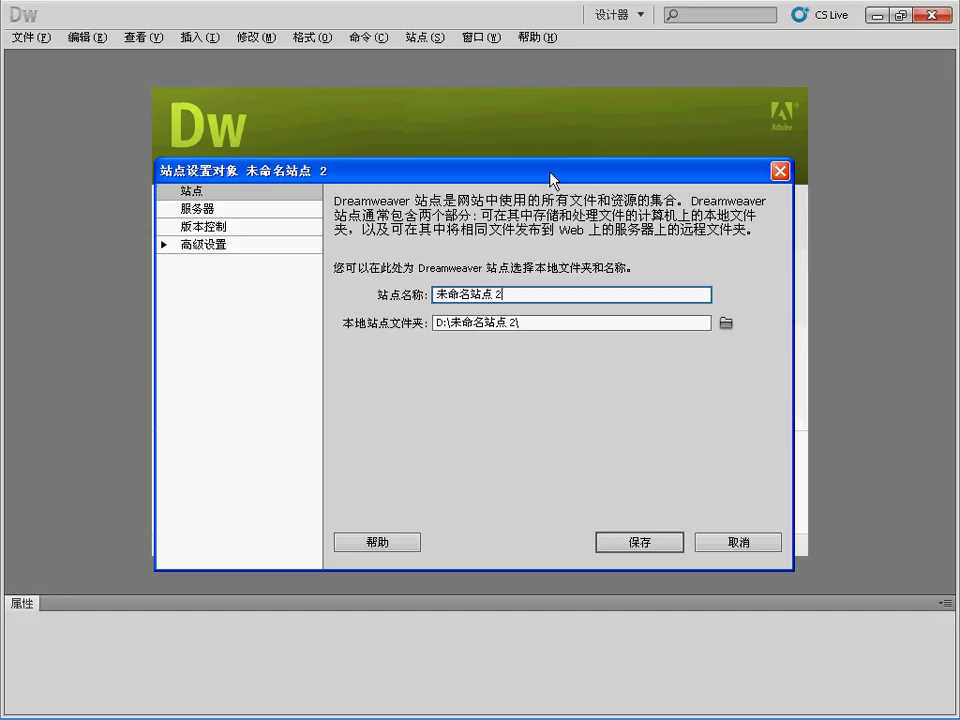
key(ctrl+a)
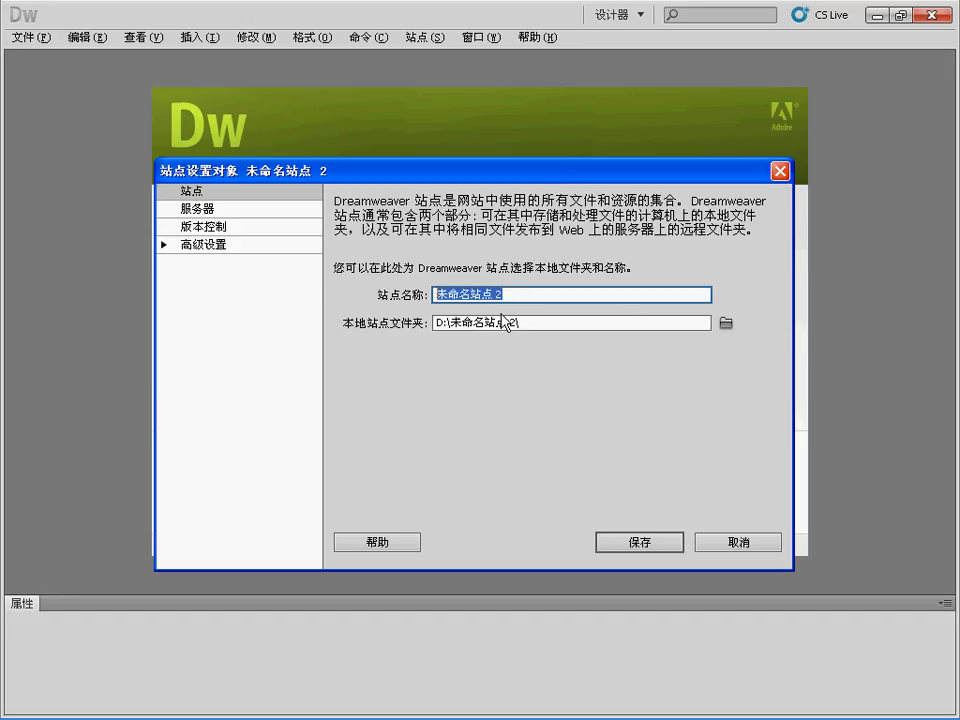
key(BackSpace)
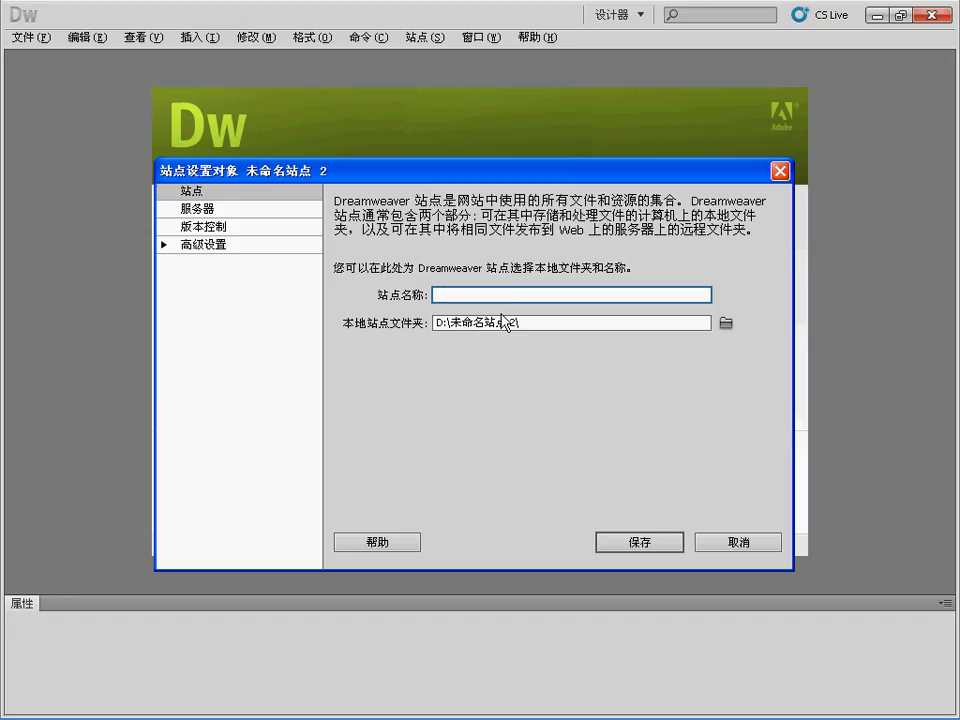
text(wangluo)
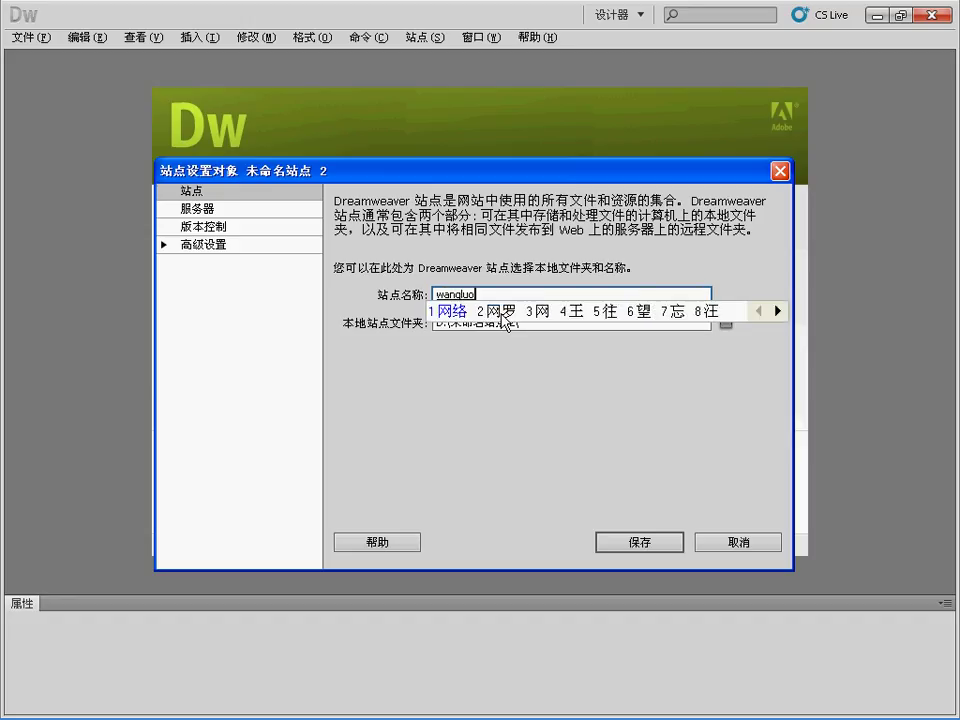
key(space)
text(toupiao)
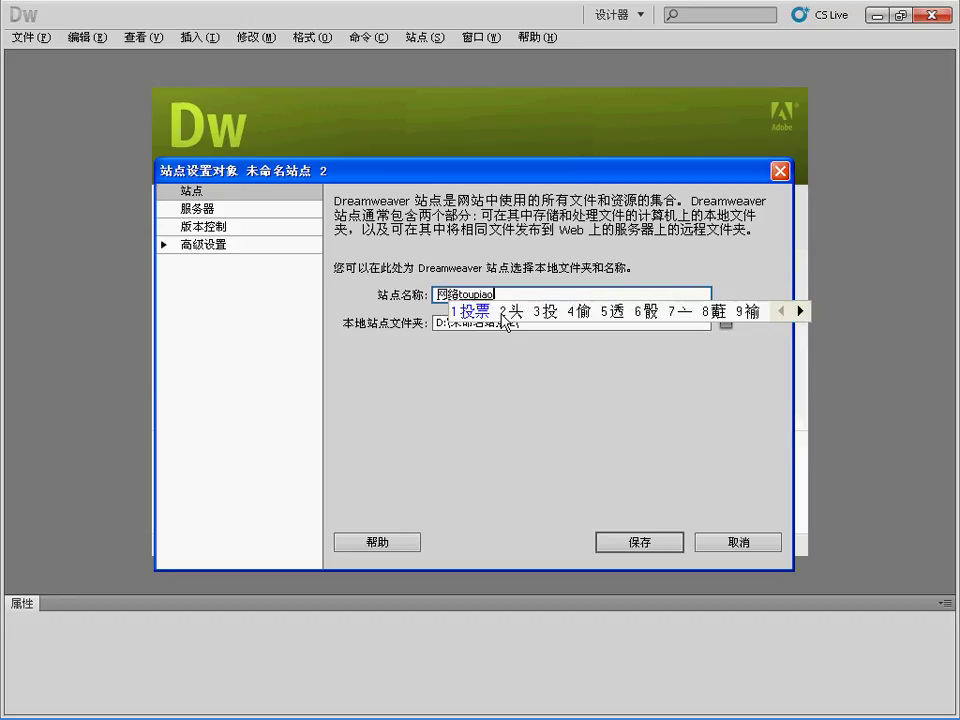
key(space)
text(xitong)
key(space)
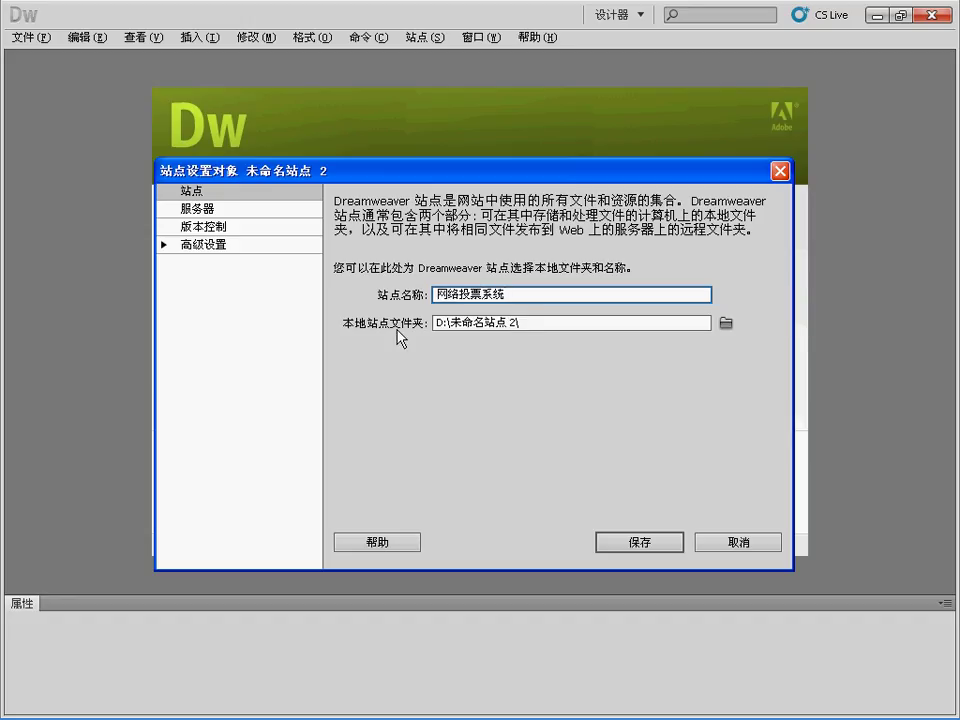
- Set the local site folder to the Toupiao folder on drive C by browsing for it
click(544, 324)
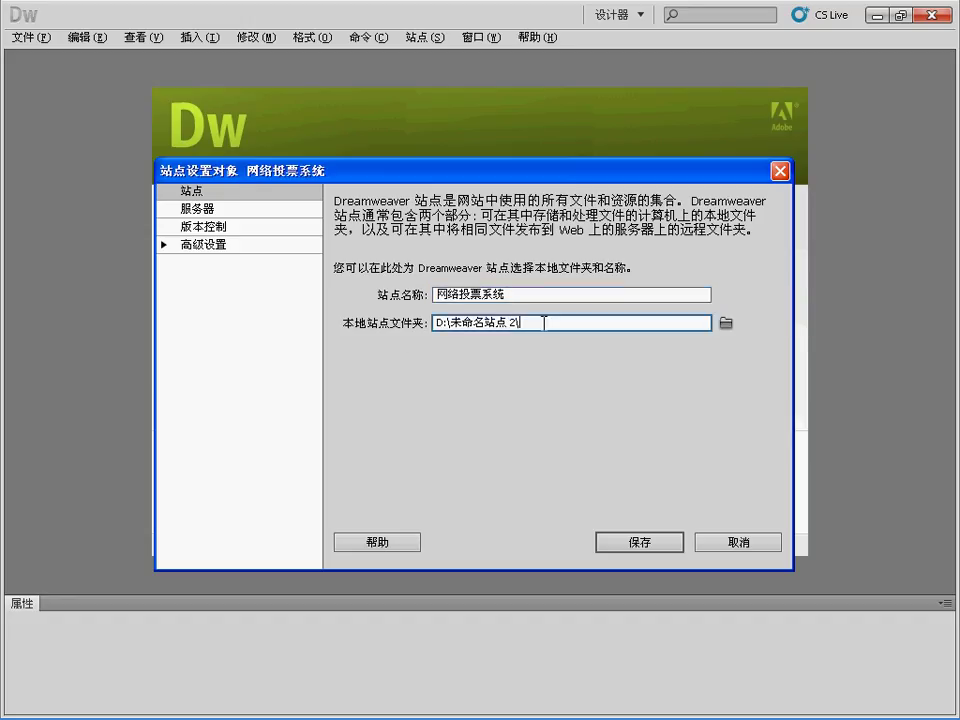
click(724, 325)
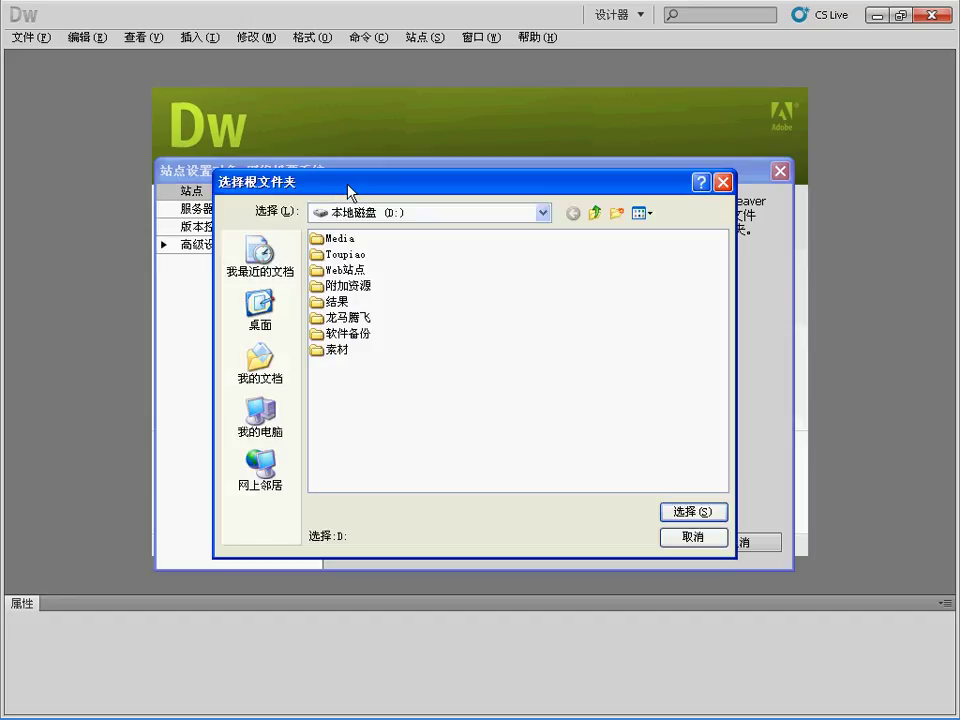
drag(348, 190, 330, 189)
click(526, 213)
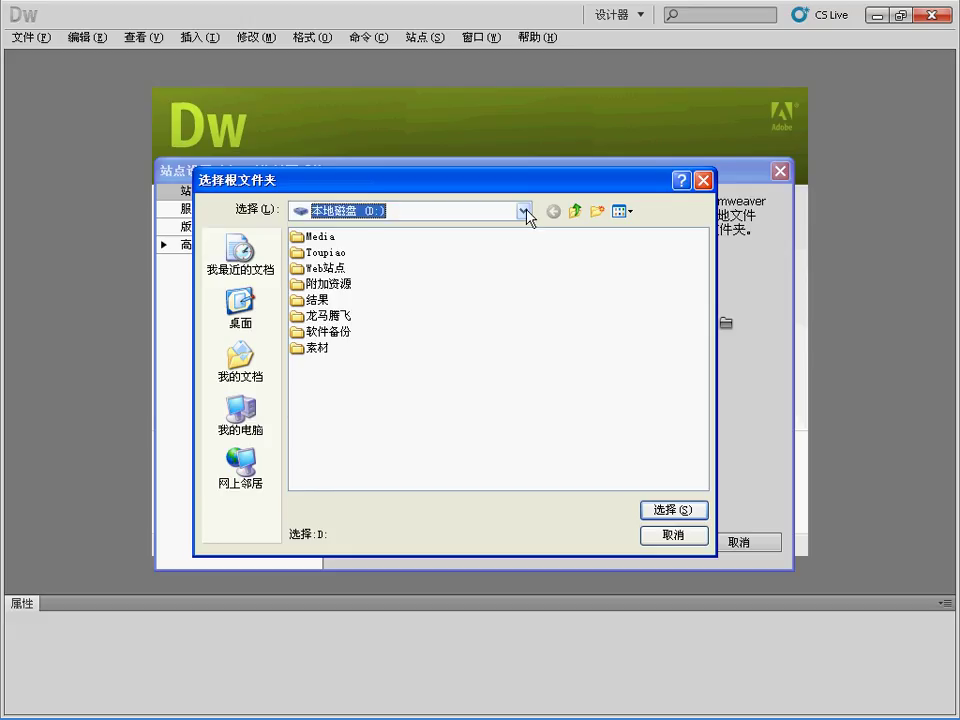
click(524, 211)
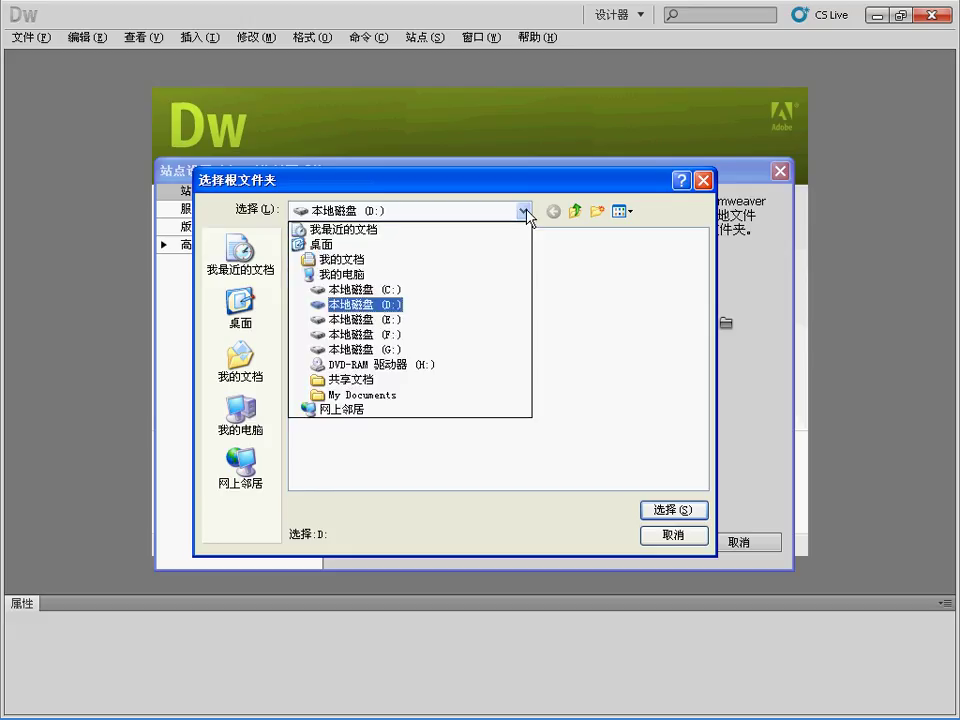
click(366, 290)
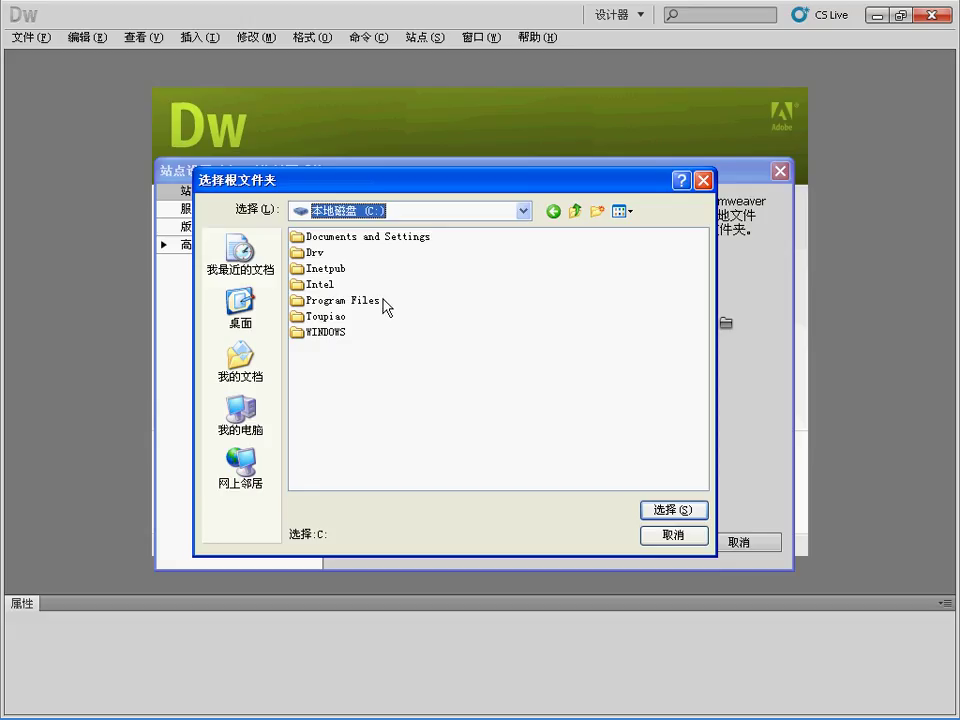
click(322, 320)
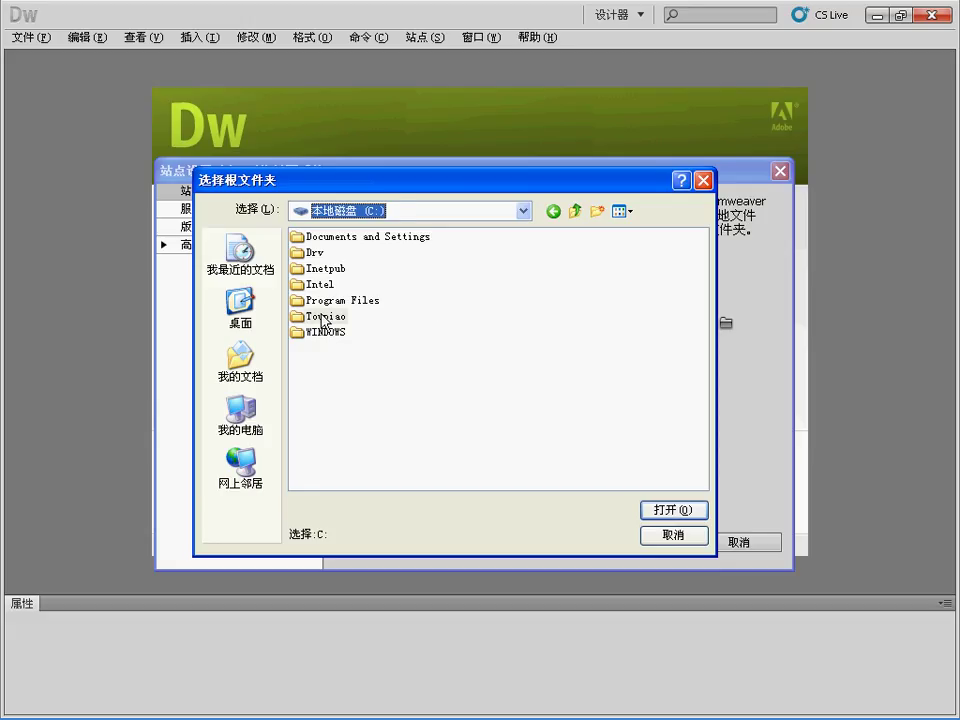
click(667, 510)
click(665, 512)
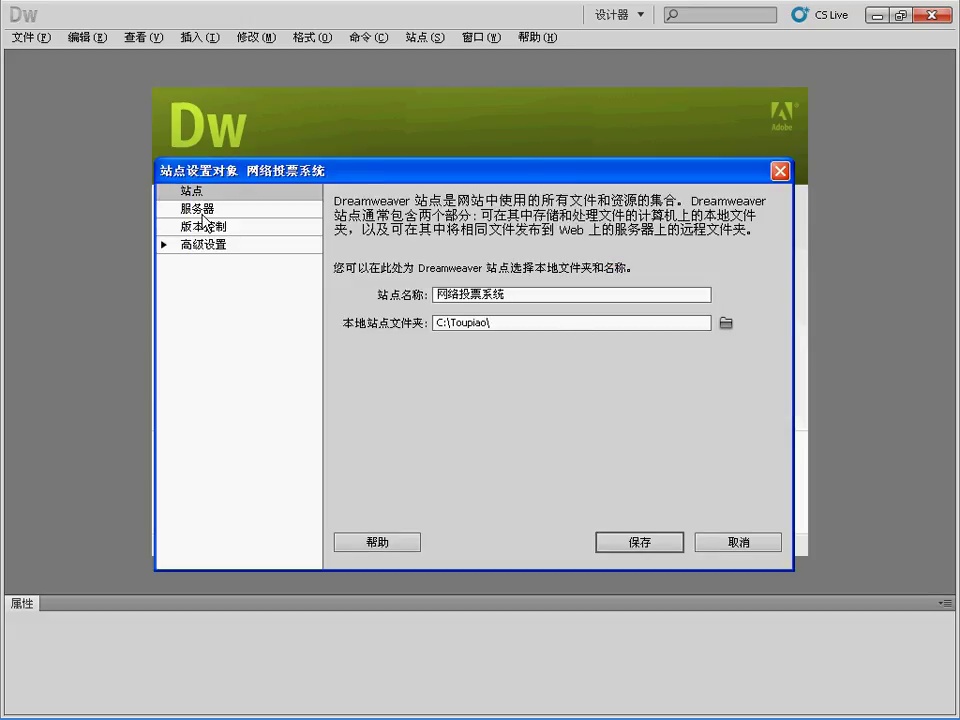
- Add a new server to the site and set its connection method to 本地/网络
click(199, 210)
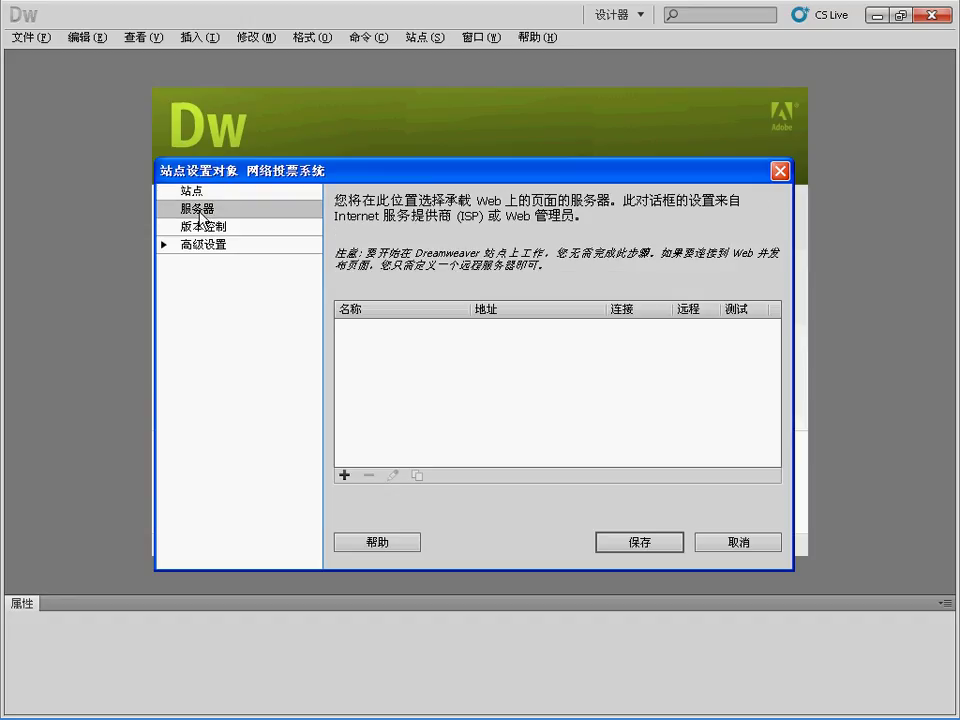
click(343, 476)
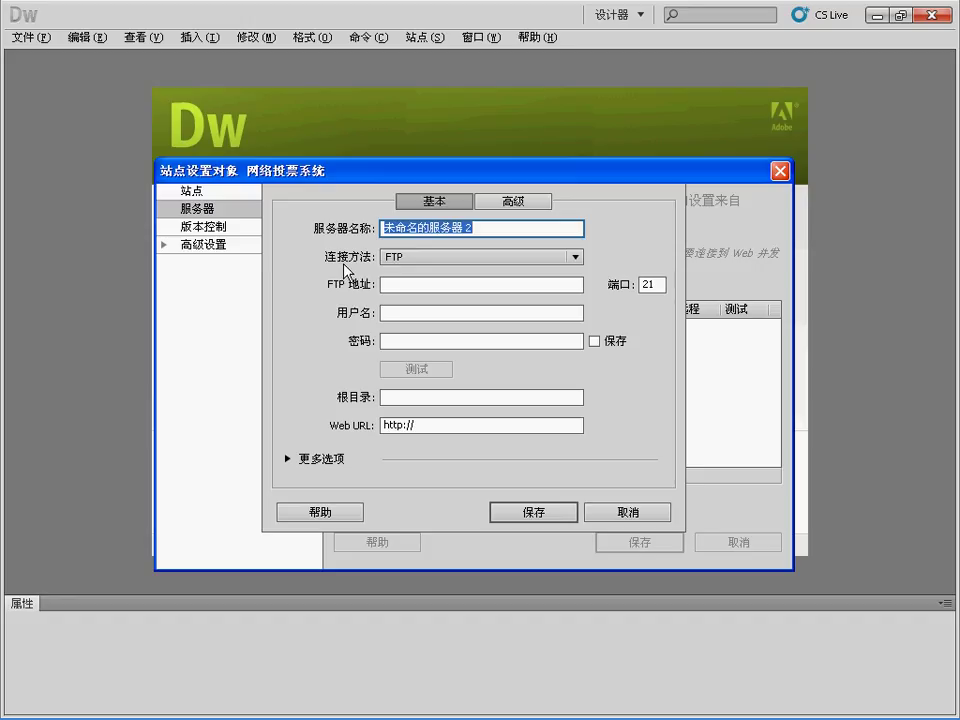
click(576, 257)
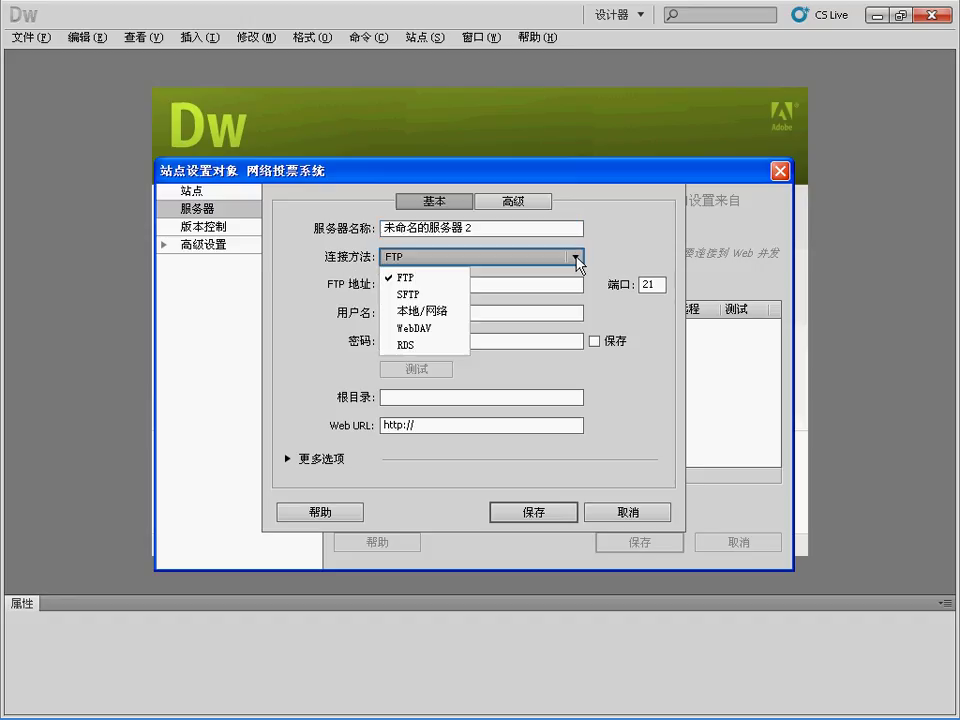
click(405, 313)
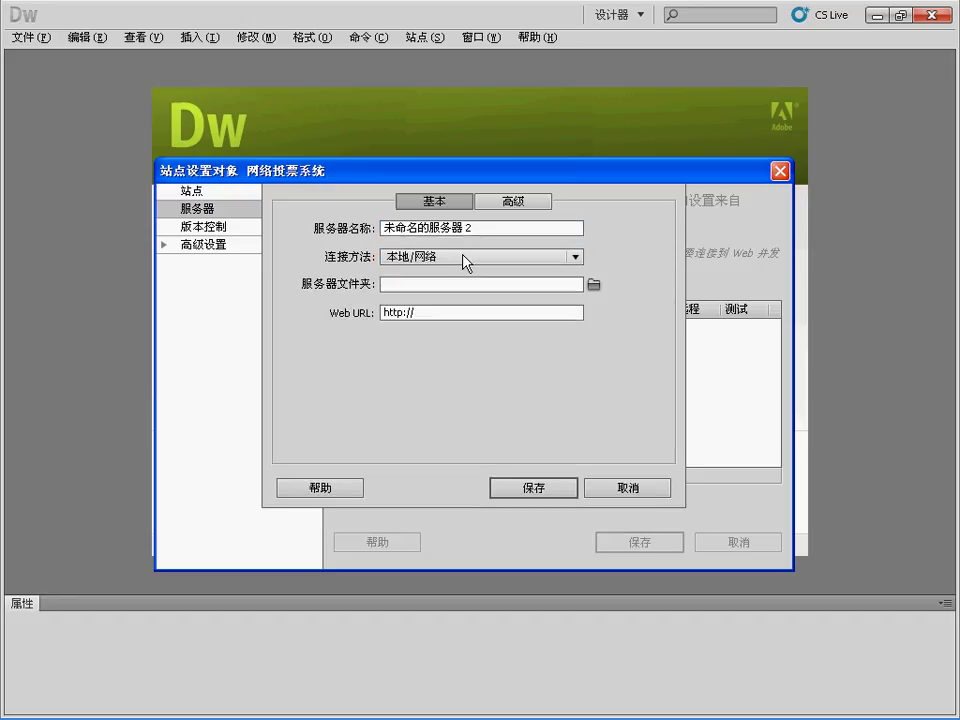
- Choose C:\Toupiao as the server folder for the new server
click(411, 285)
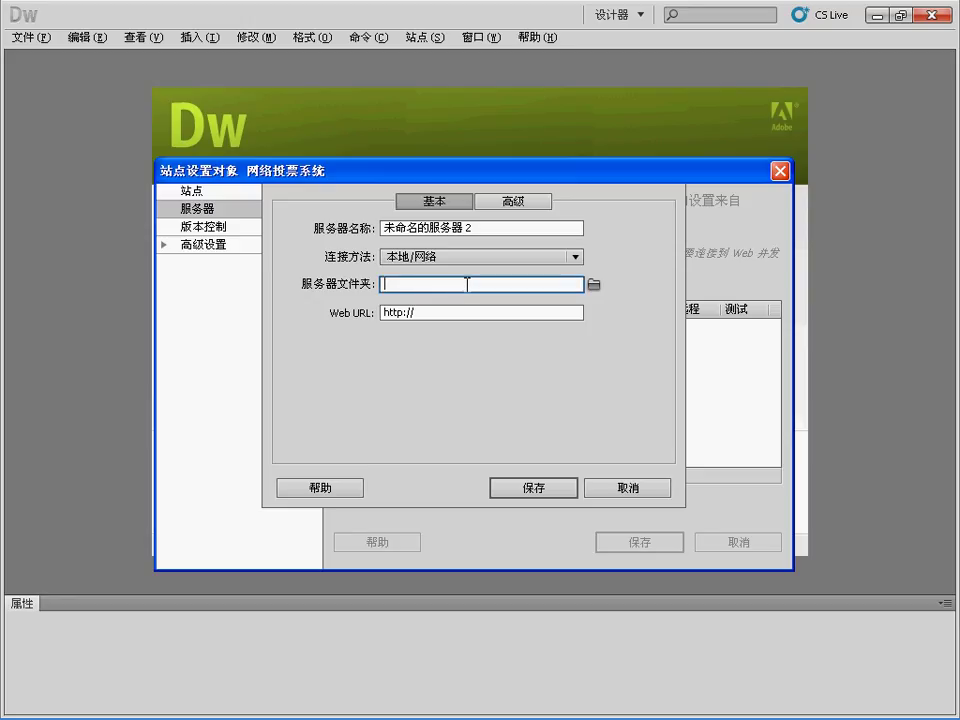
click(592, 285)
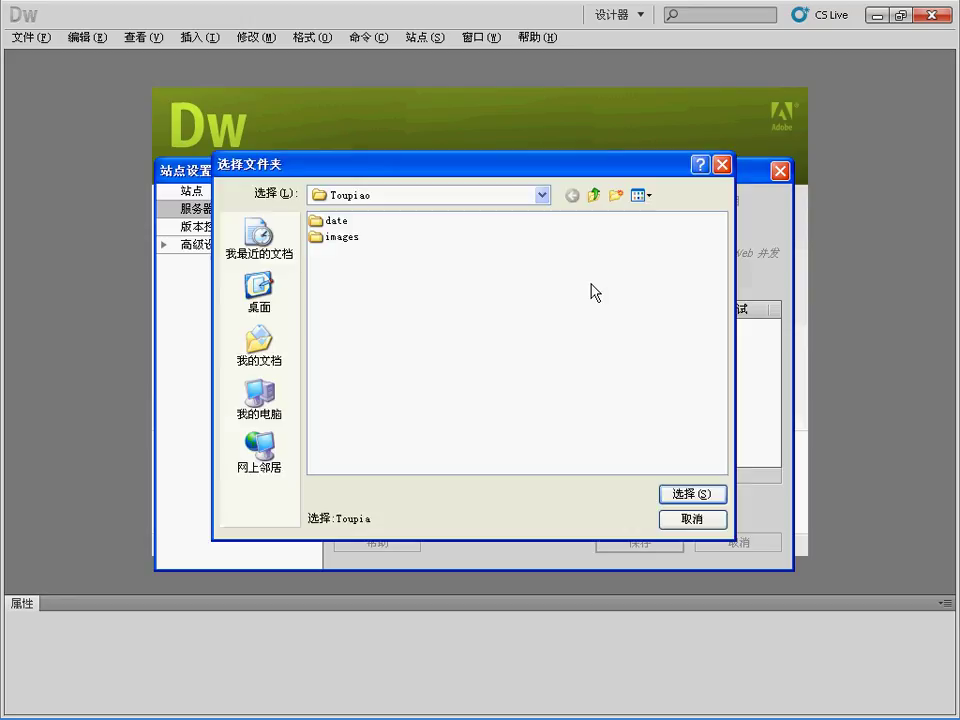
drag(370, 168, 374, 171)
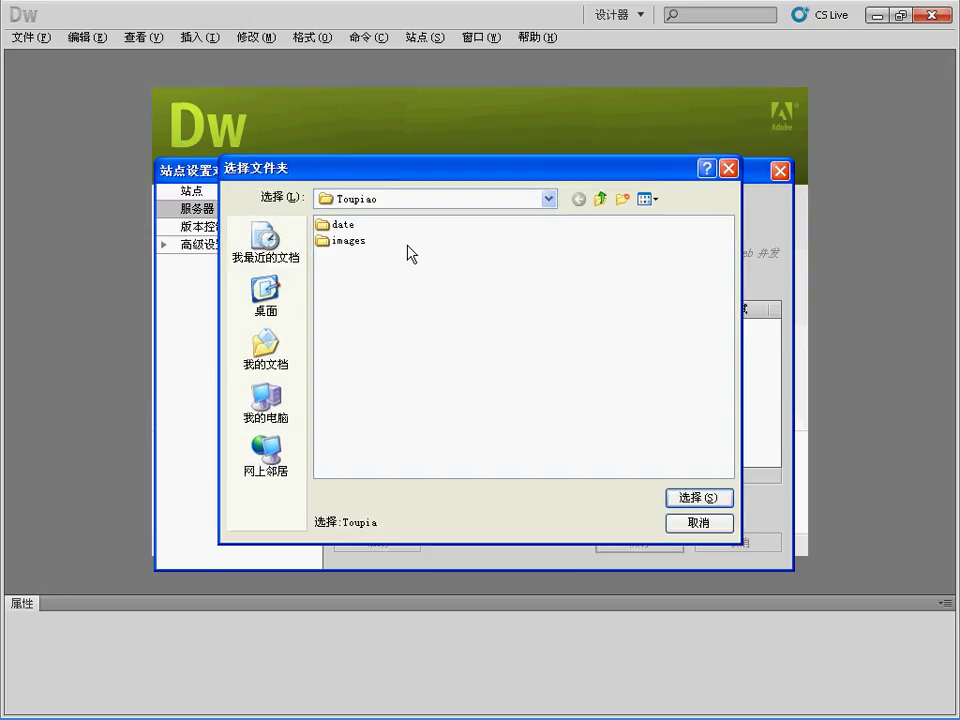
click(722, 502)
click(438, 312)
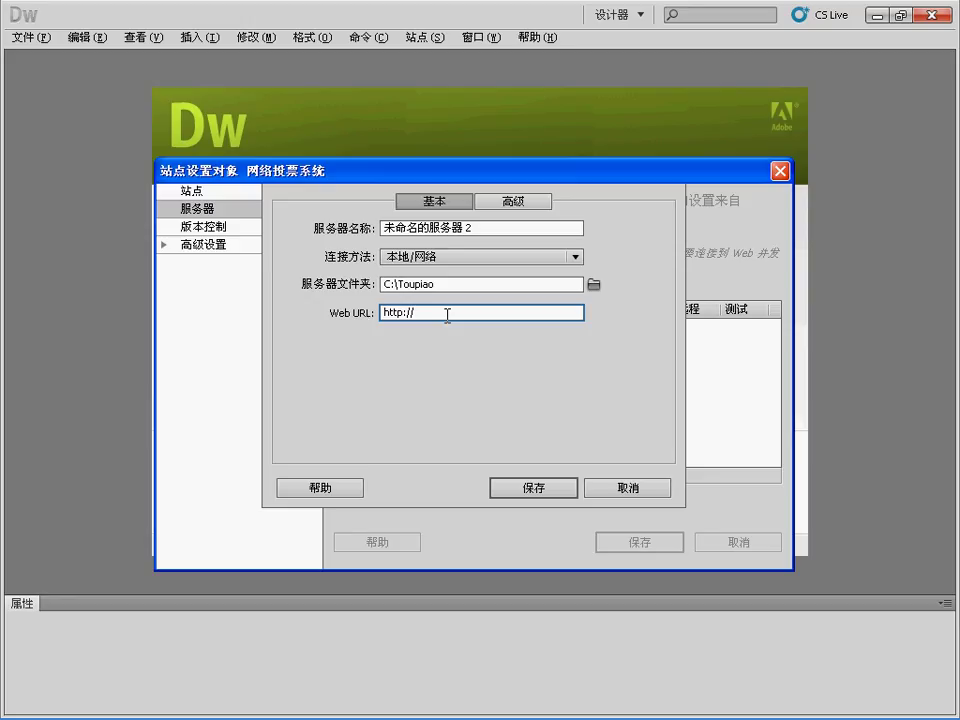
text(lo)
text(loaca)
text(host)
text(/)
click(427, 313)
key(Delete)
click(432, 318)
text(l)
- Set the server's testing model to ASP VBScript and save the site with that server enabled for testing
click(534, 208)
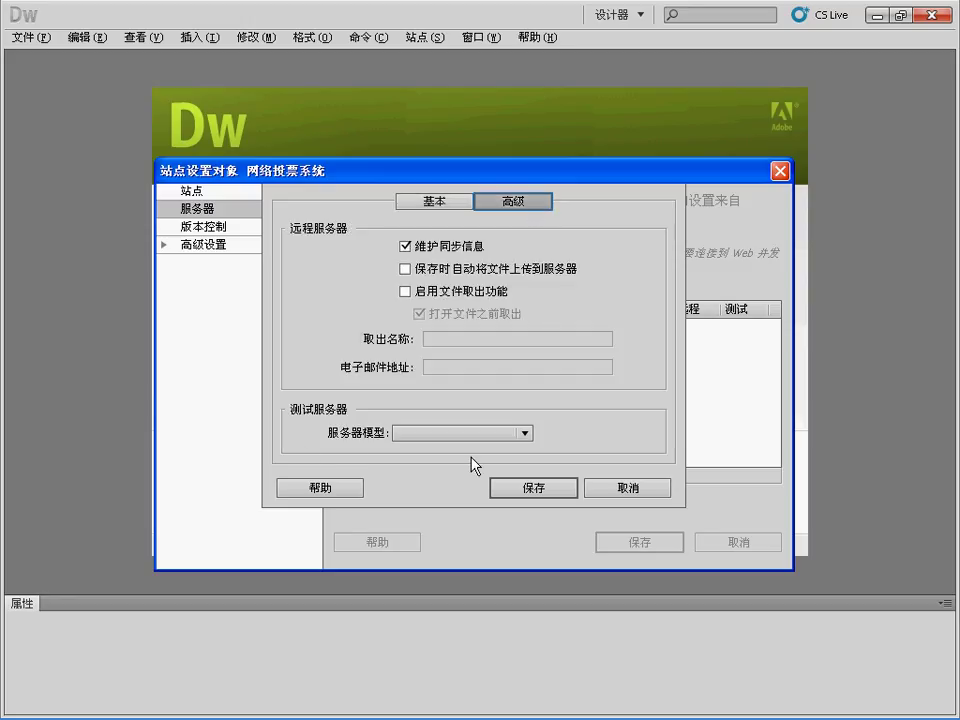
click(524, 436)
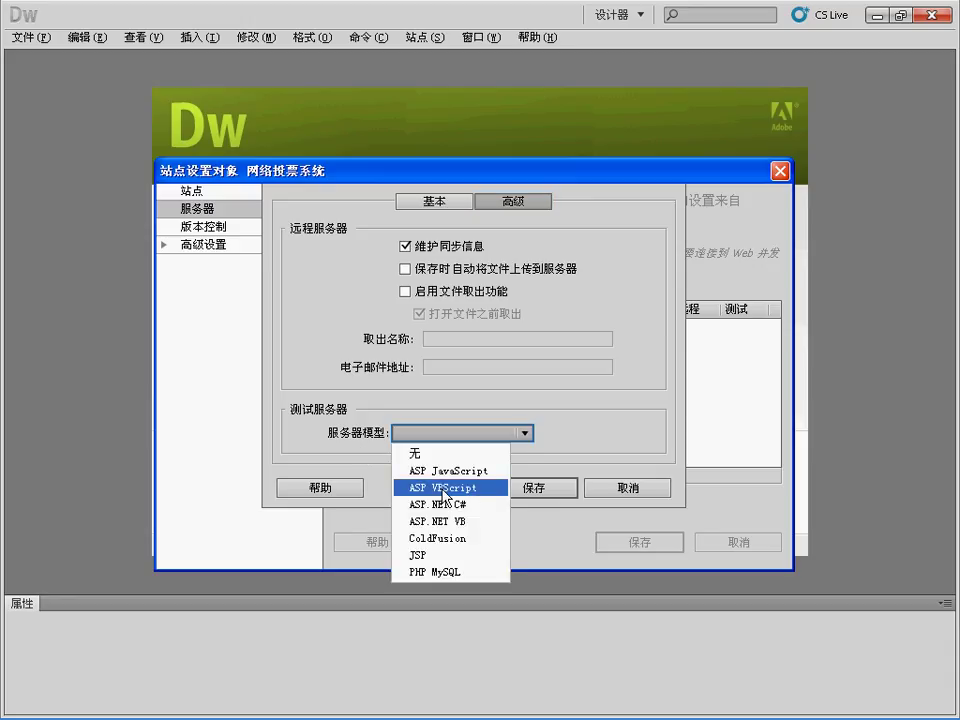
click(453, 490)
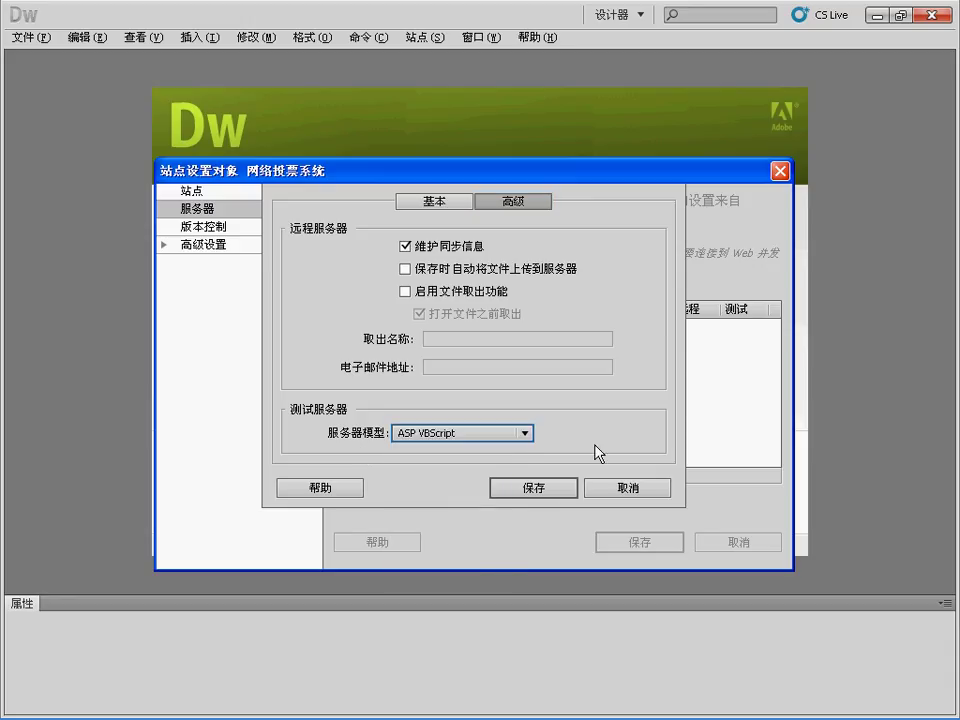
click(531, 489)
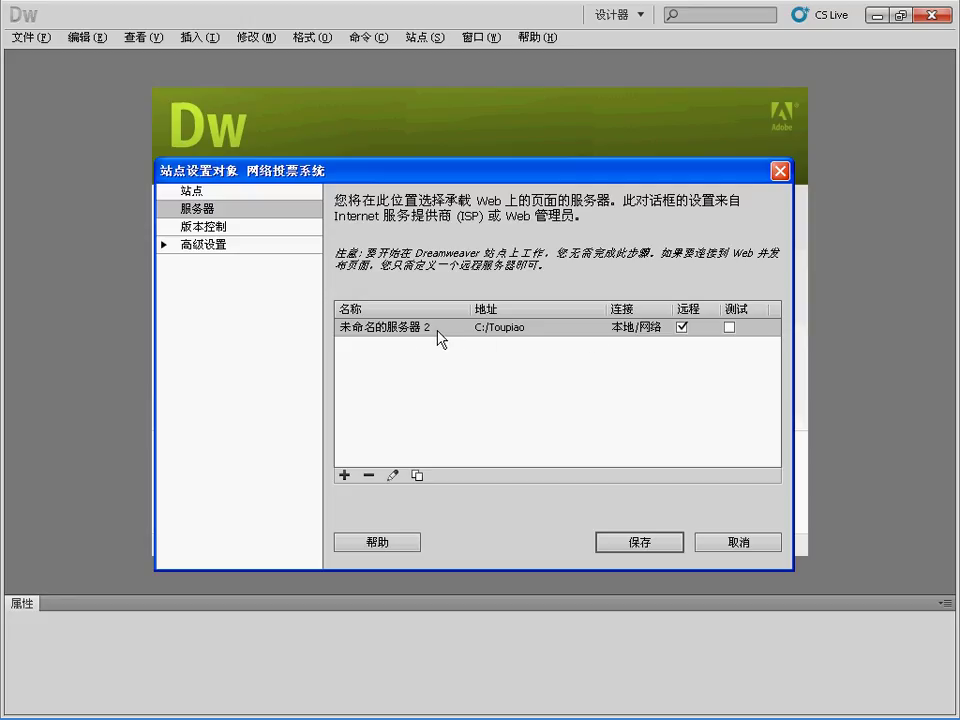
click(729, 327)
click(654, 546)
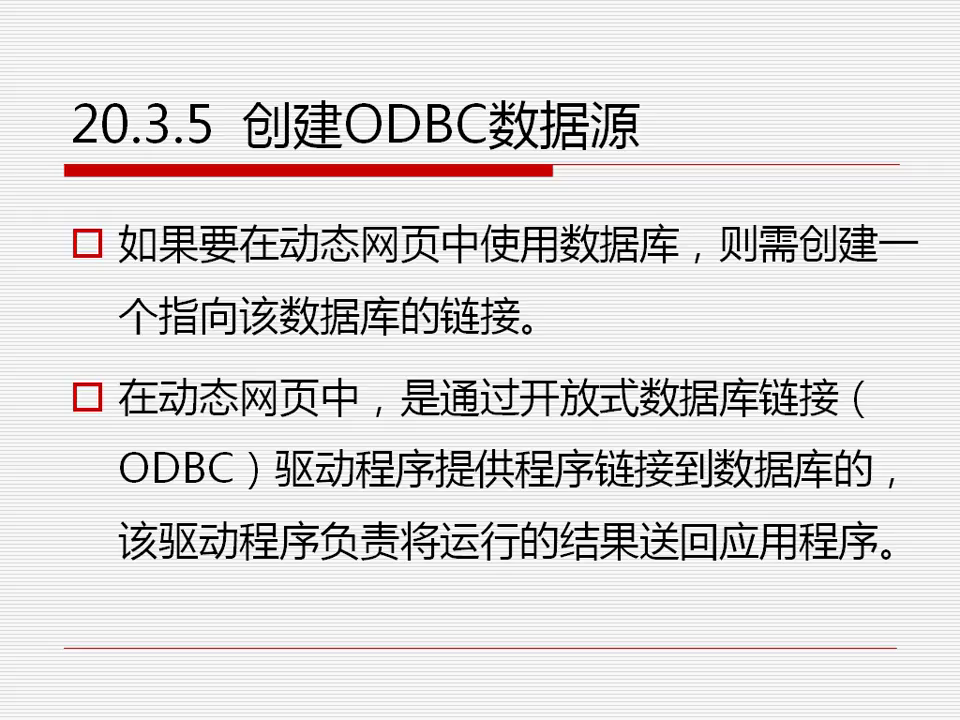
- Switch to the 管理工具 window and open the ODBC data source administrator
key(alt+Tab)
key(alt+Tab)
key(alt+Tab)
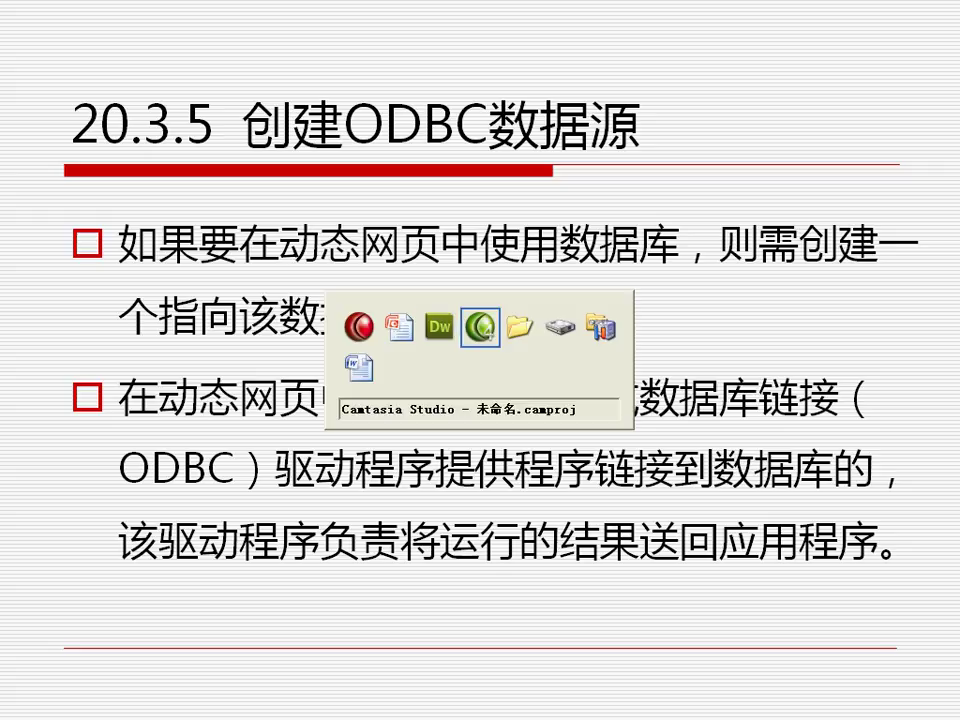
key(alt+Tab)
key(alt+Tab)
key(alt+Tab)
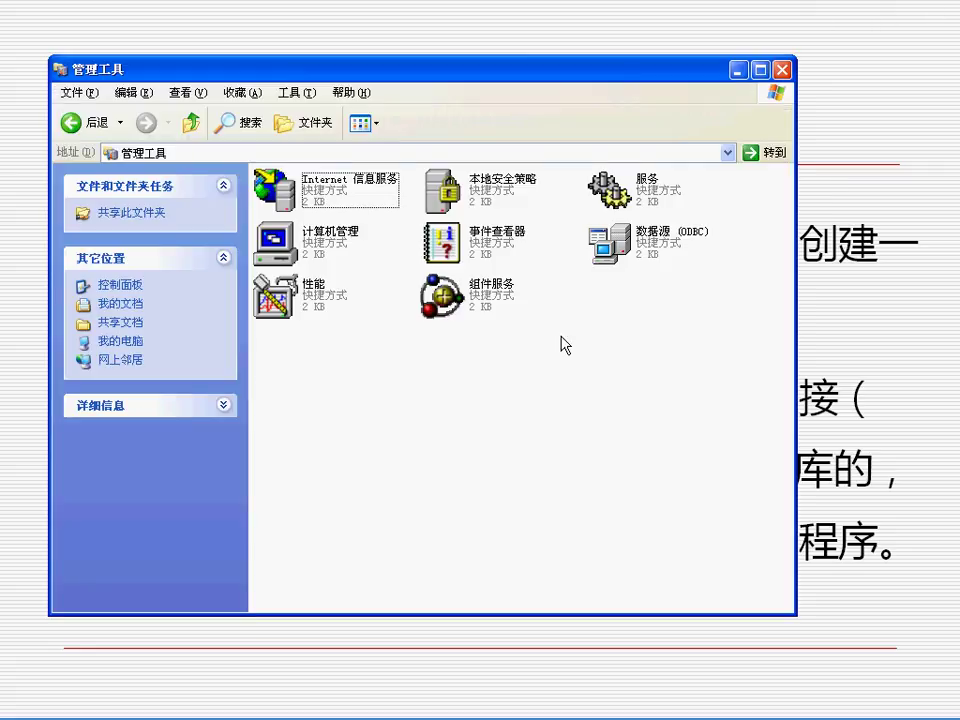
double_click(652, 256)
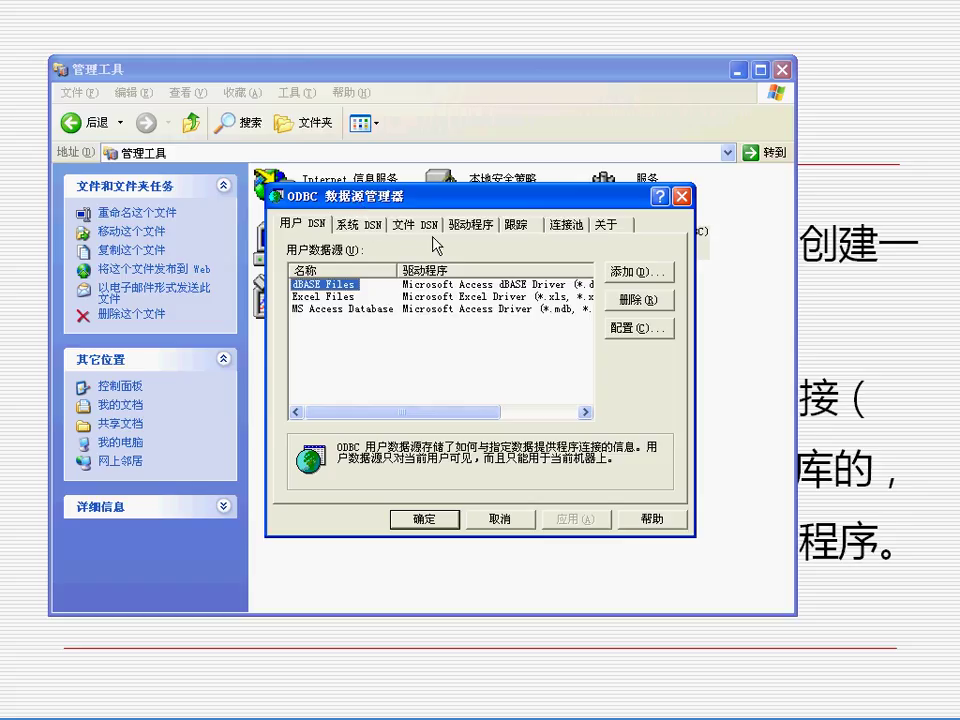
- Add a new system DSN that uses the Microsoft Access Driver (*.mdb)
click(360, 226)
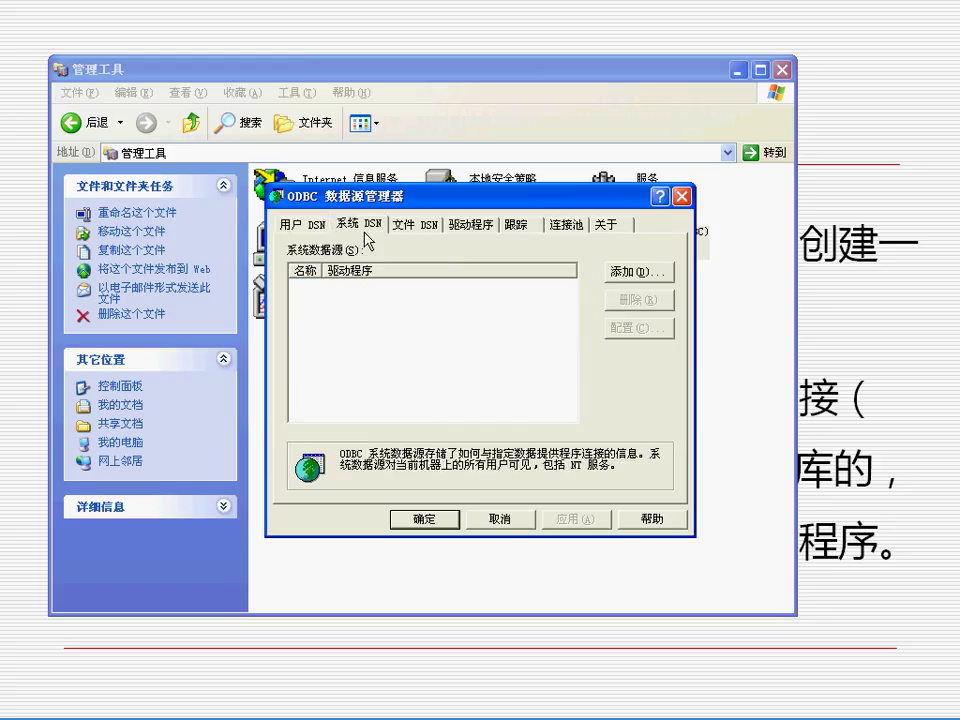
click(637, 275)
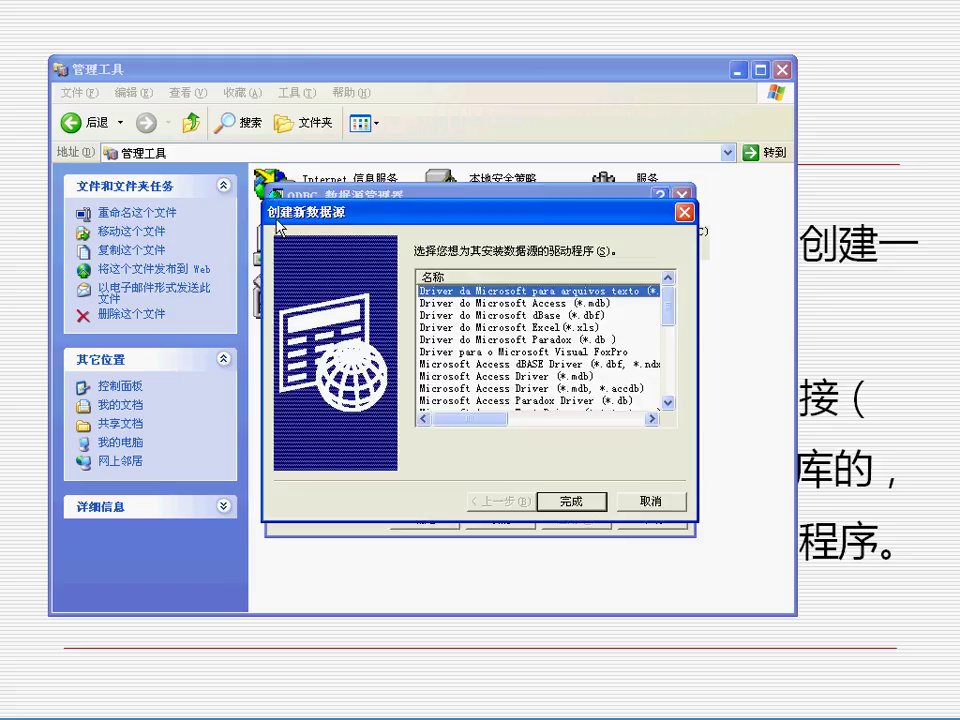
drag(364, 218, 345, 215)
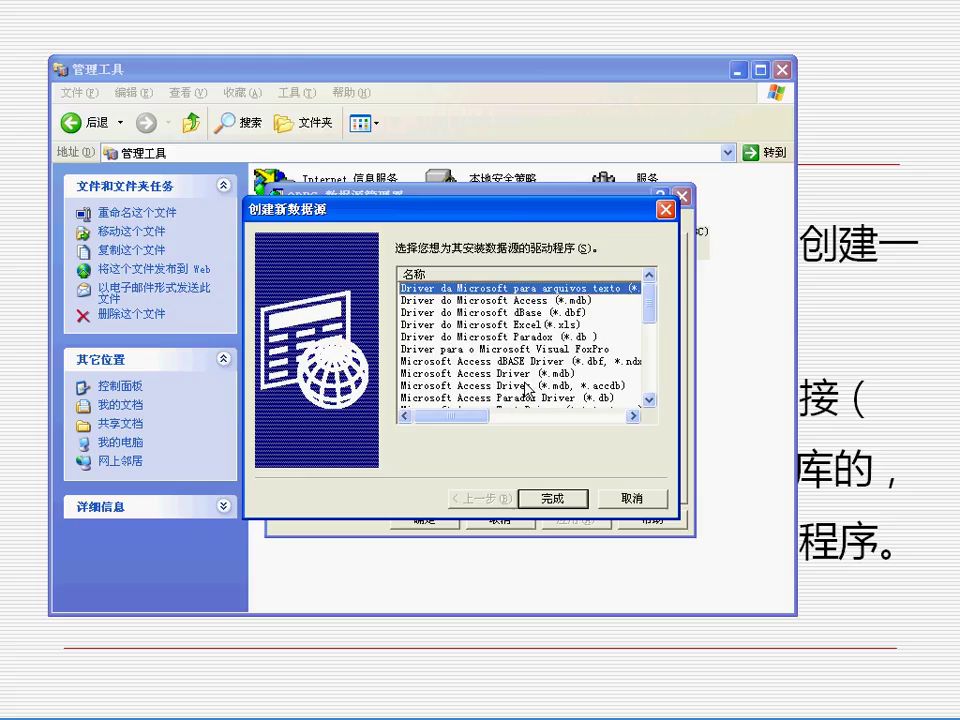
click(497, 373)
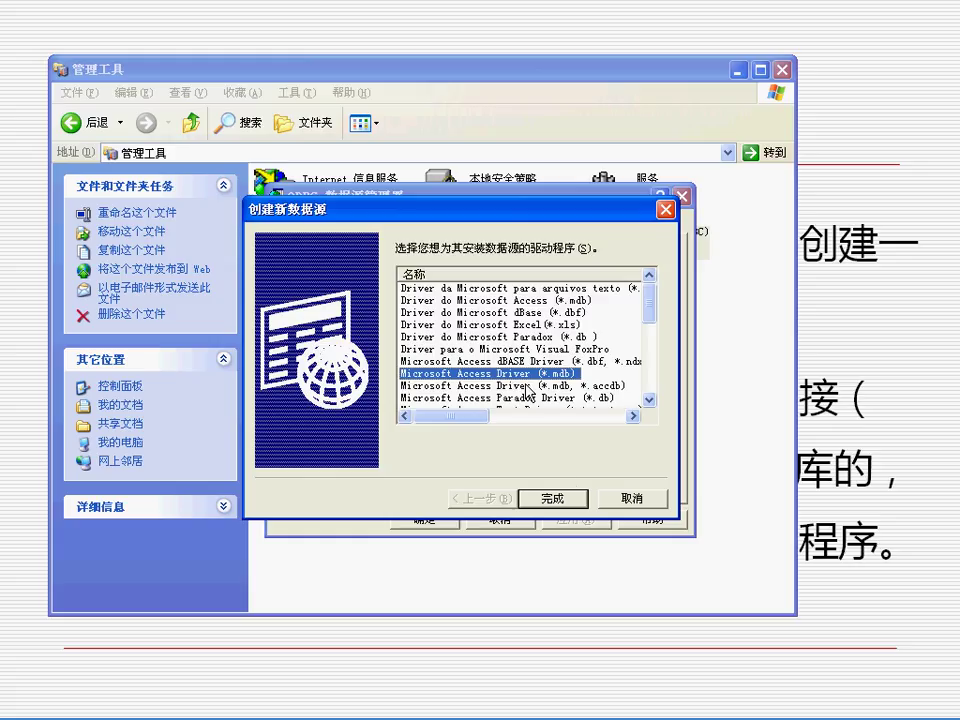
click(556, 499)
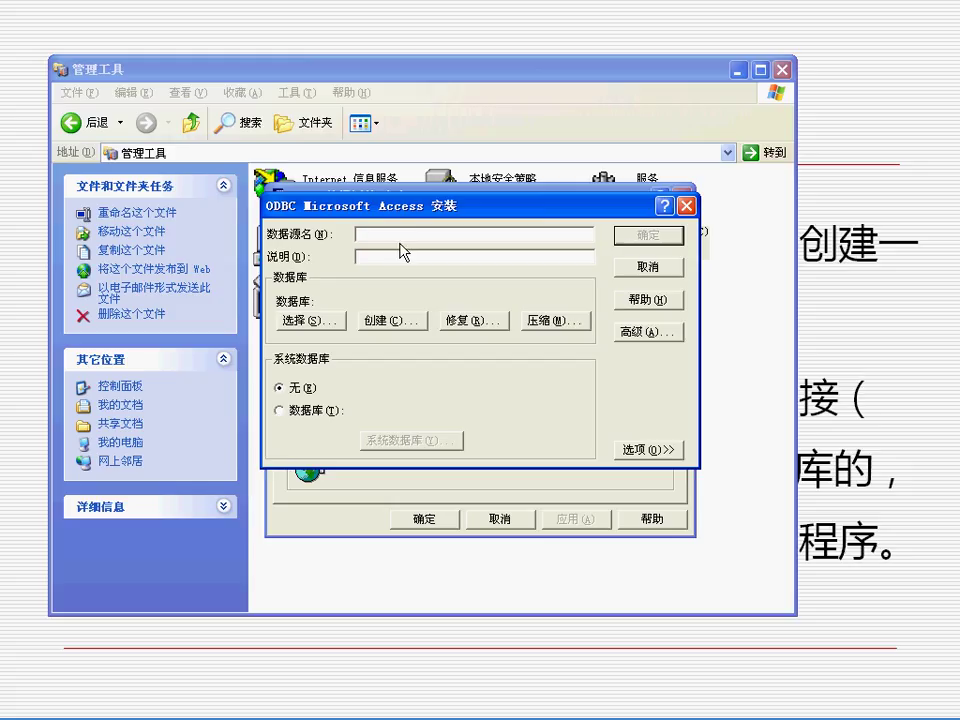
- Name the new Access data source DSCS5, correcting the mistyped last character
text(DSCS%)
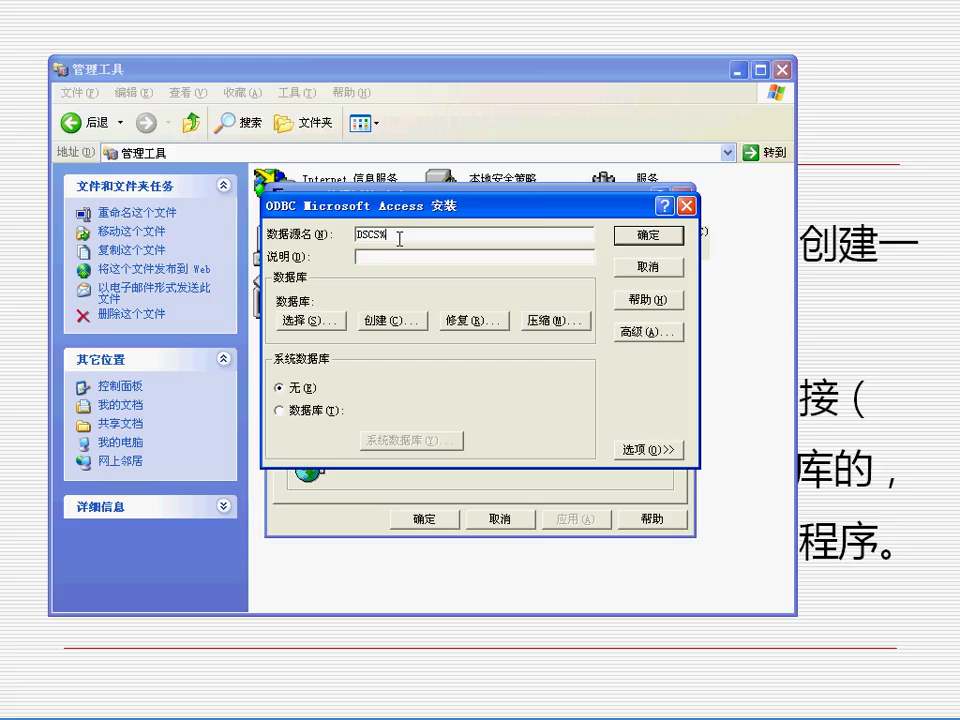
key(BackSpace)
text(5)
- Enter 网络投票系统数据库 as the data source's description
click(372, 258)
text(wangluo)
key(space)
text(toupi)
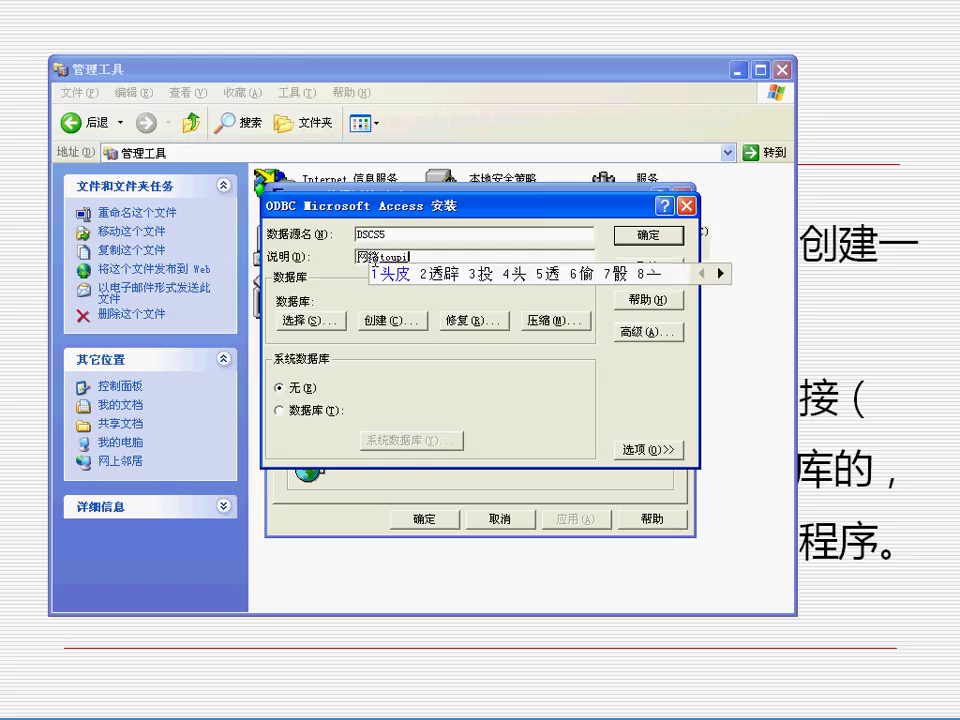
text(ao)
key(space)
text(xitong)
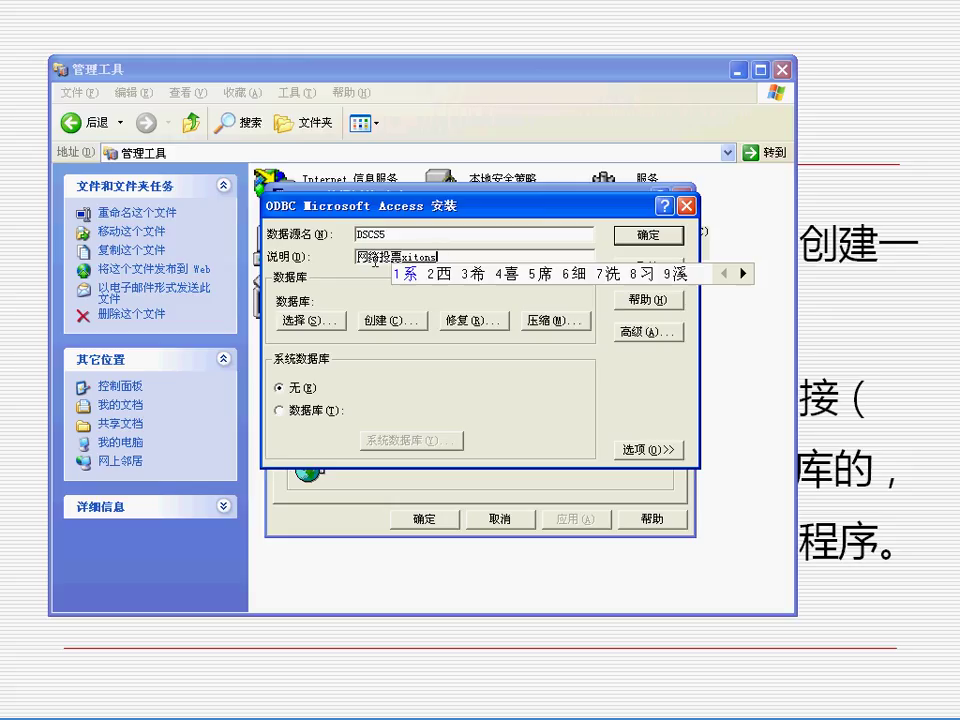
key(space)
key(BackSpace)
key(BackSpace)
key(BackSpace)
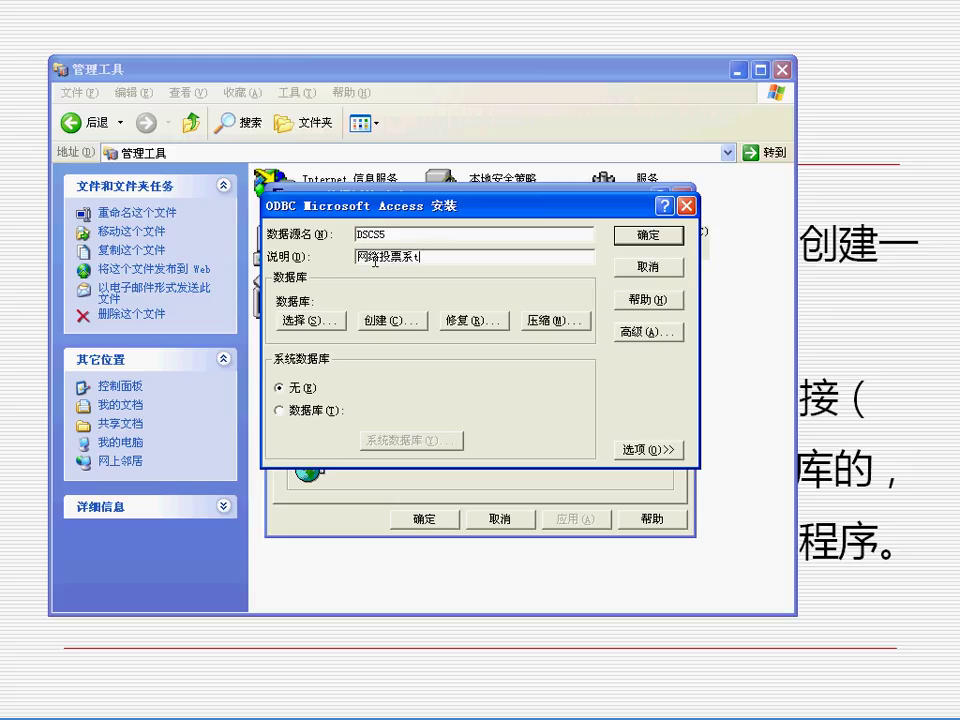
text(ong2shujuku)
key(space)
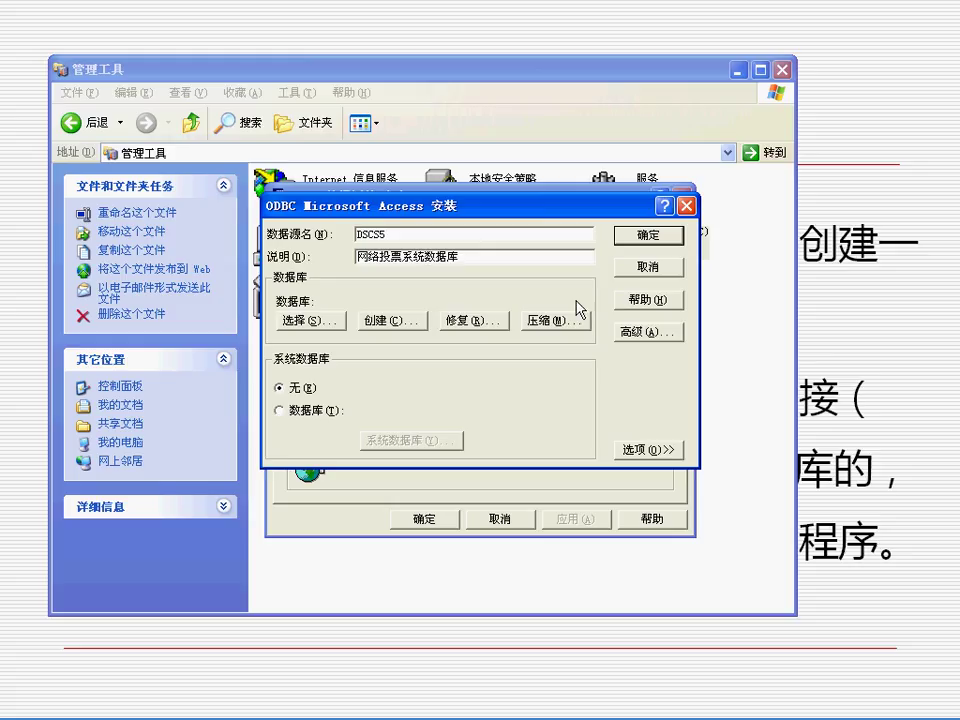
- Select C:\Toupiao\date\tVote.mdb as the data source's database and accept the new system DSN
click(332, 327)
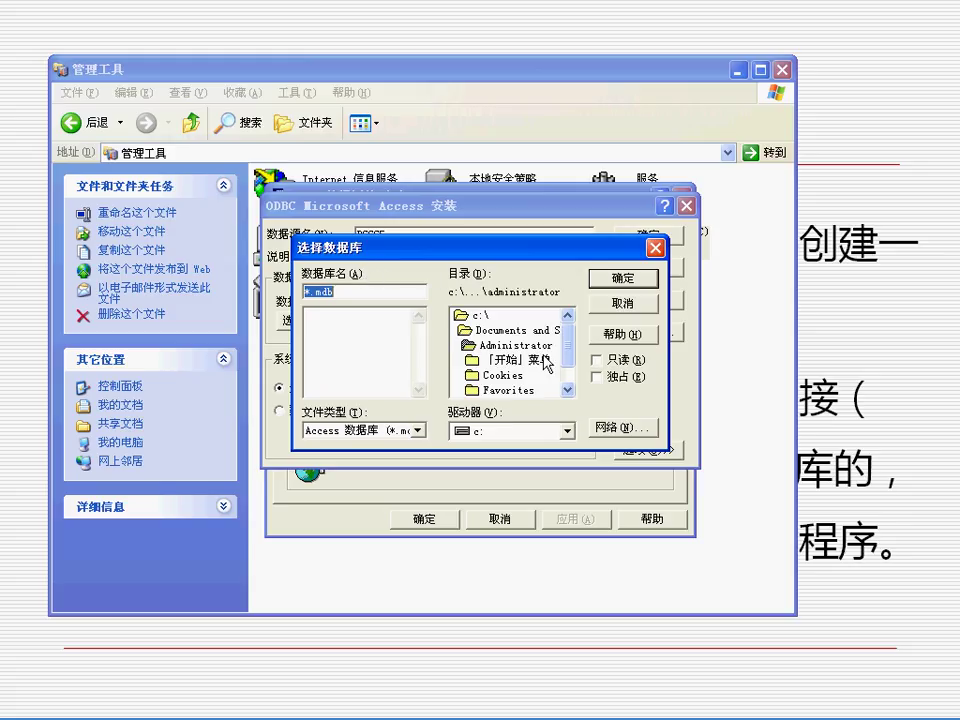
drag(568, 336, 570, 357)
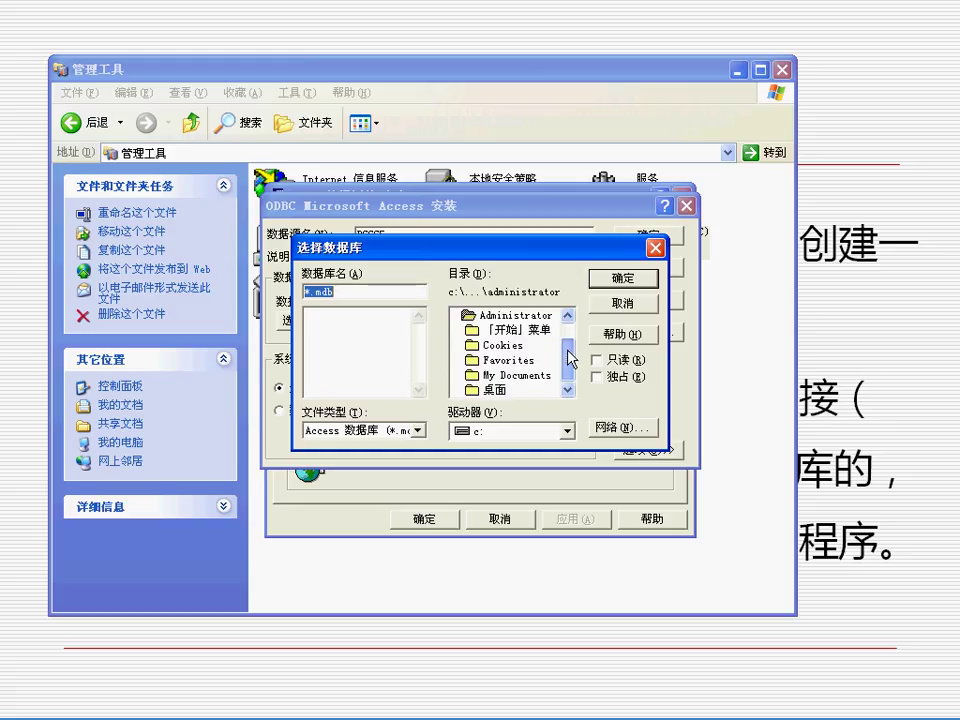
scroll(488, 337, up, 1)
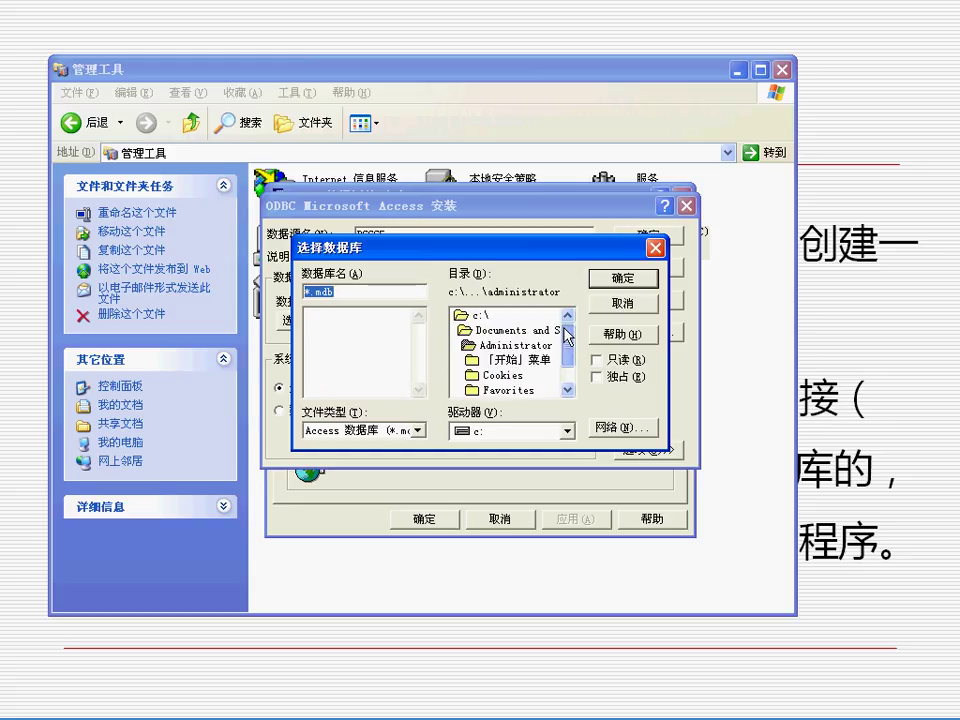
double_click(478, 315)
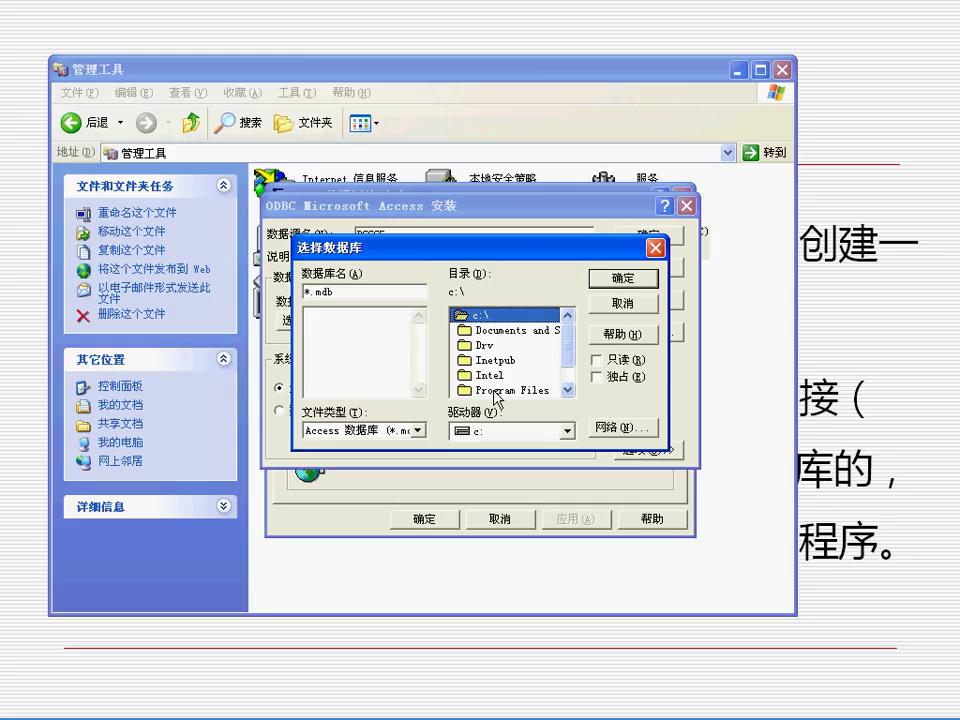
drag(576, 352, 574, 373)
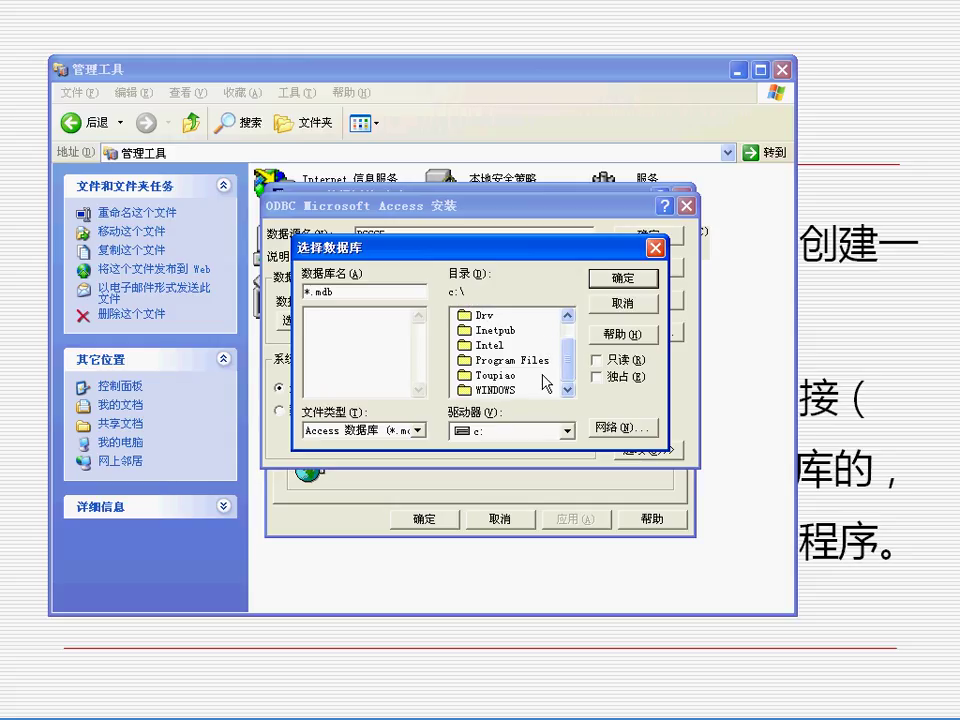
click(490, 376)
double_click(490, 376)
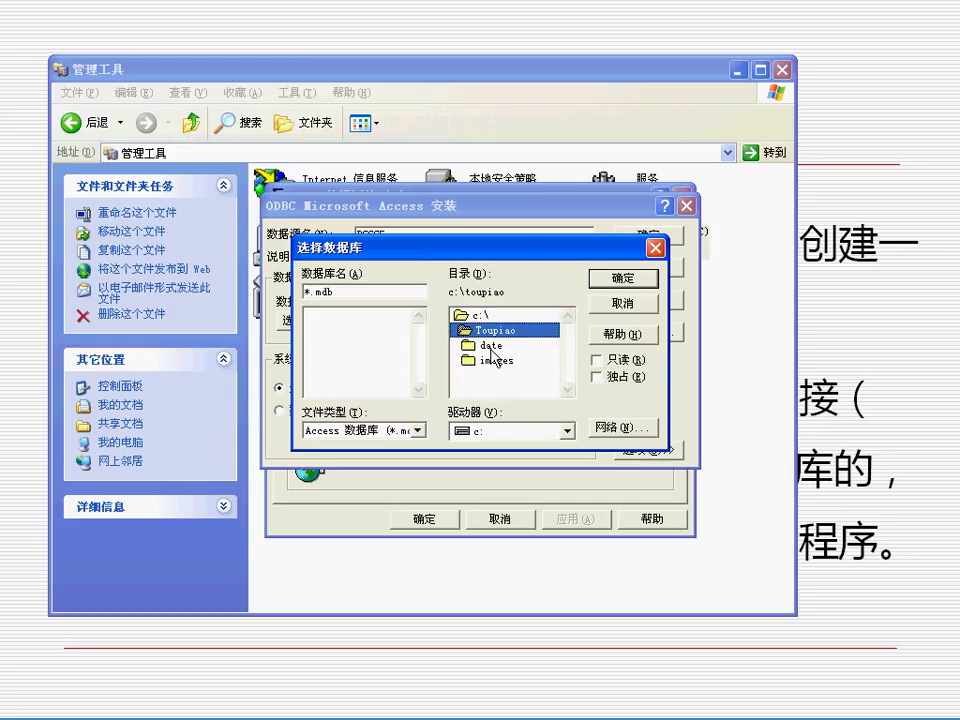
double_click(491, 346)
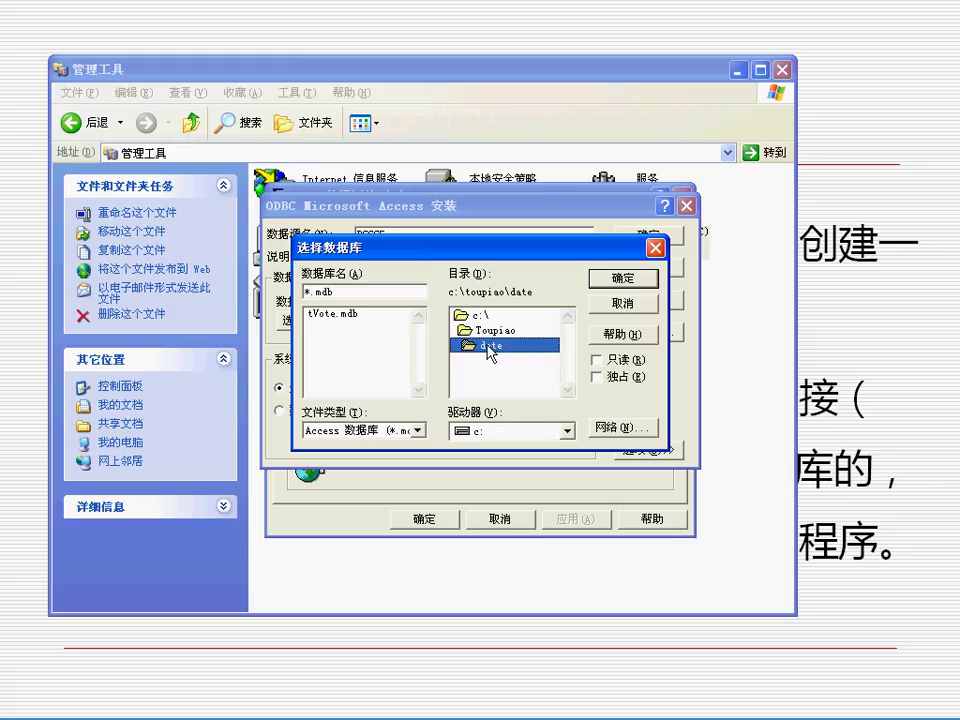
click(334, 316)
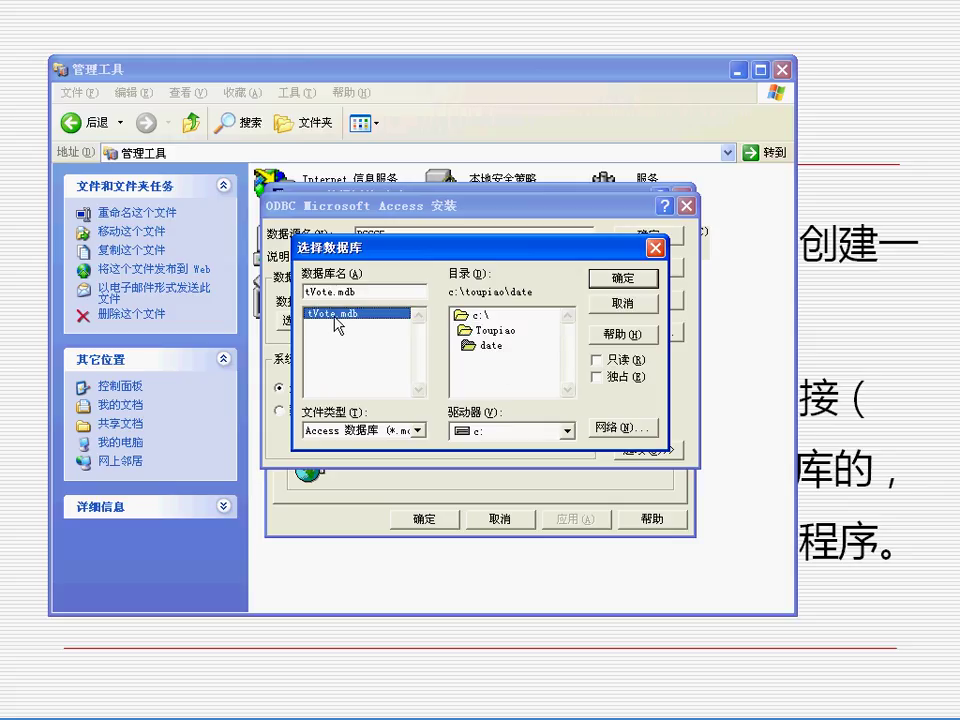
click(622, 278)
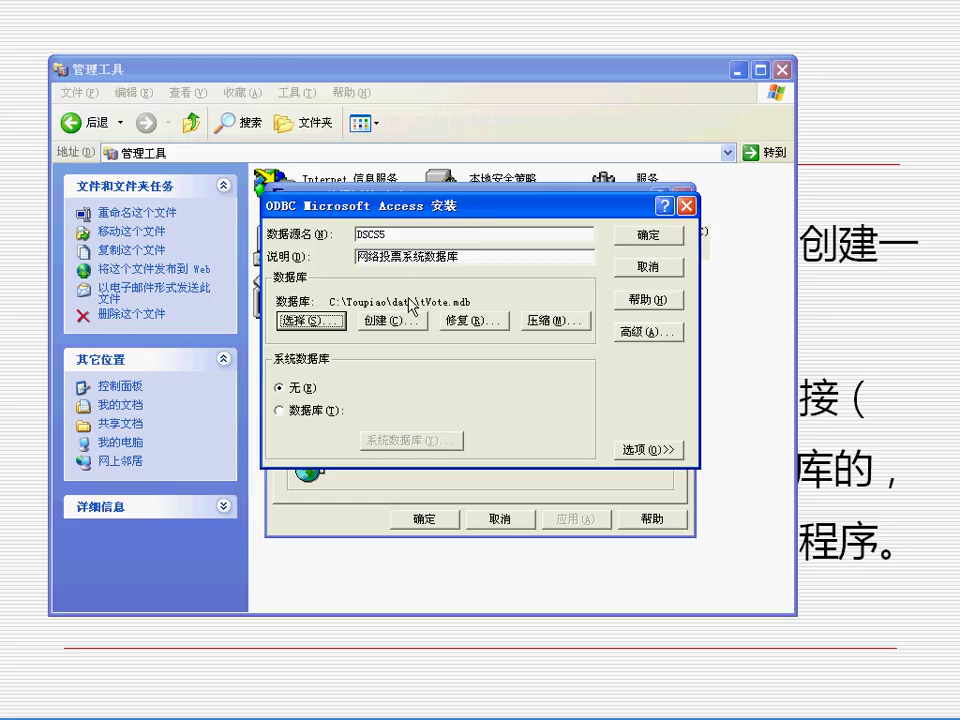
click(648, 235)
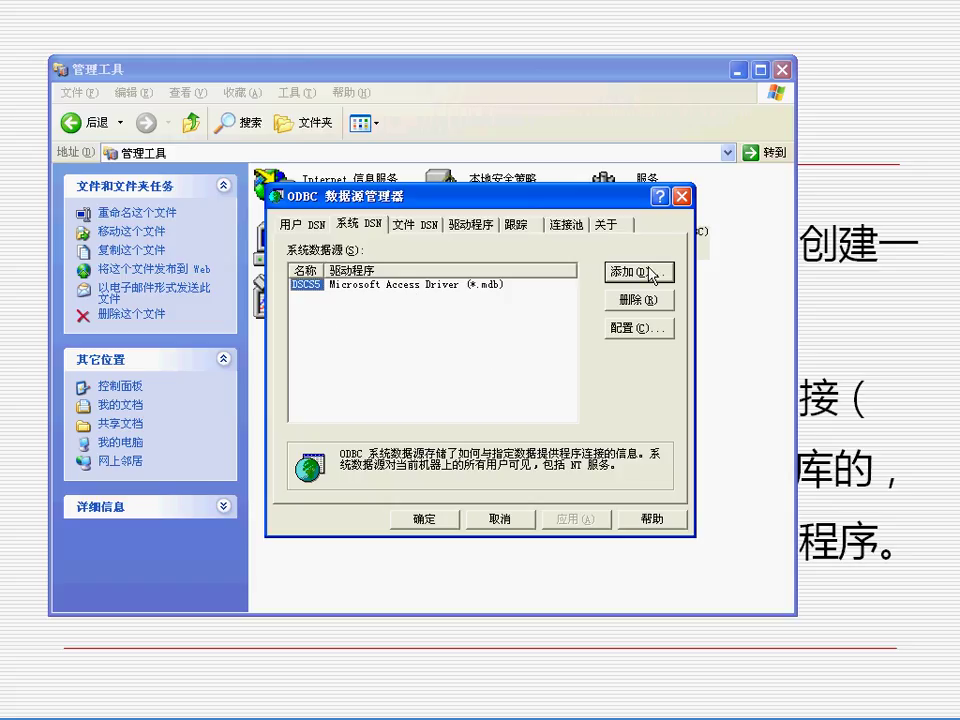
click(437, 519)
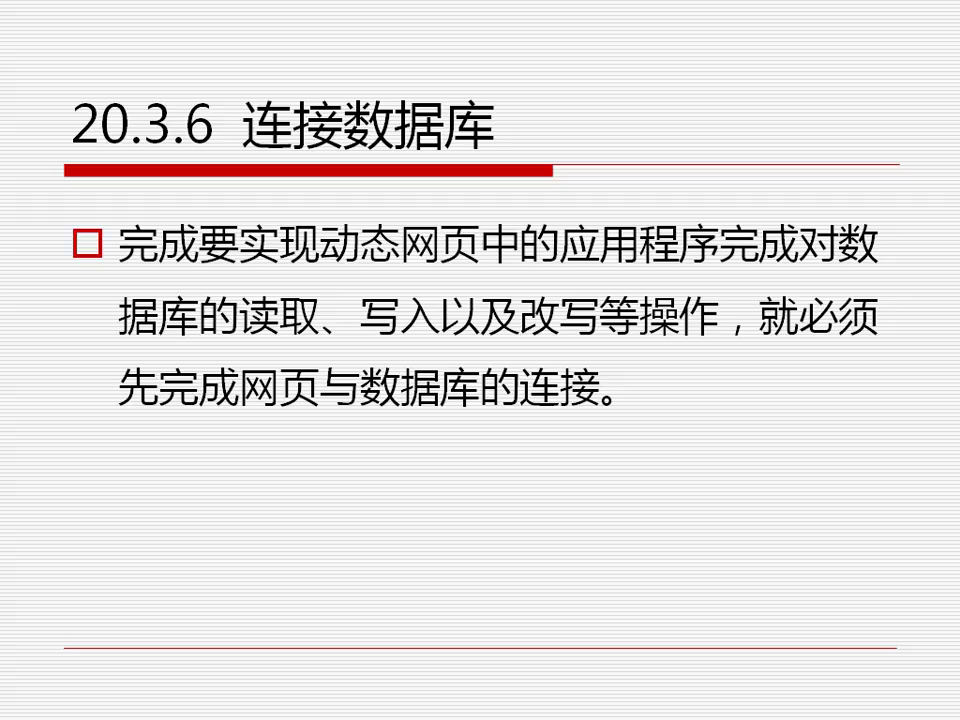
- Switch to Dreamweaver and start a new data source name (DSN) database connection
key(alt+Tab)
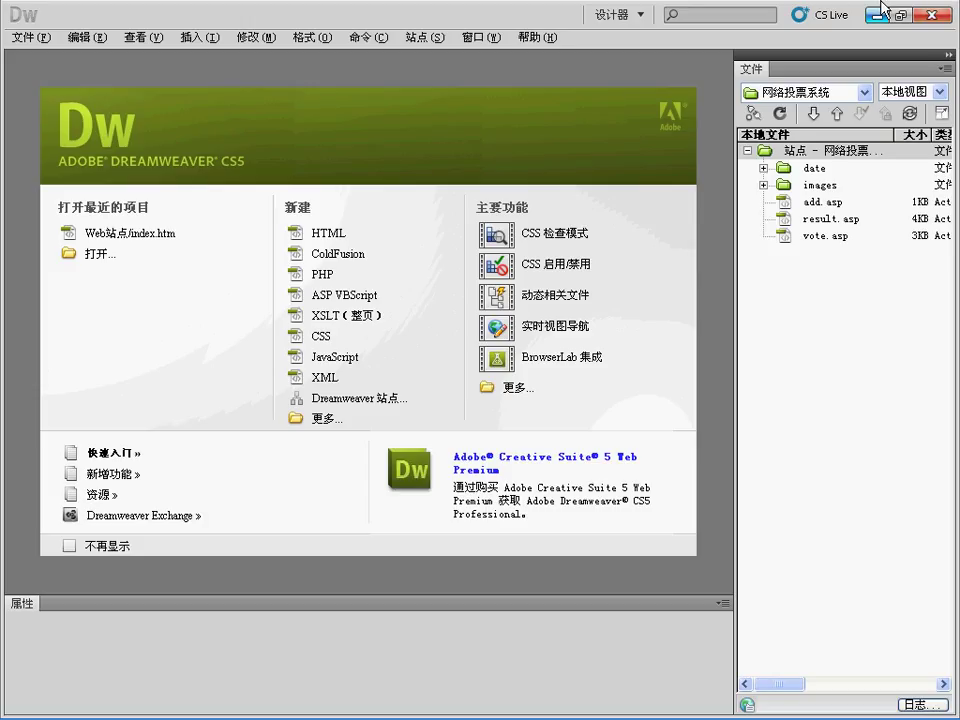
click(491, 38)
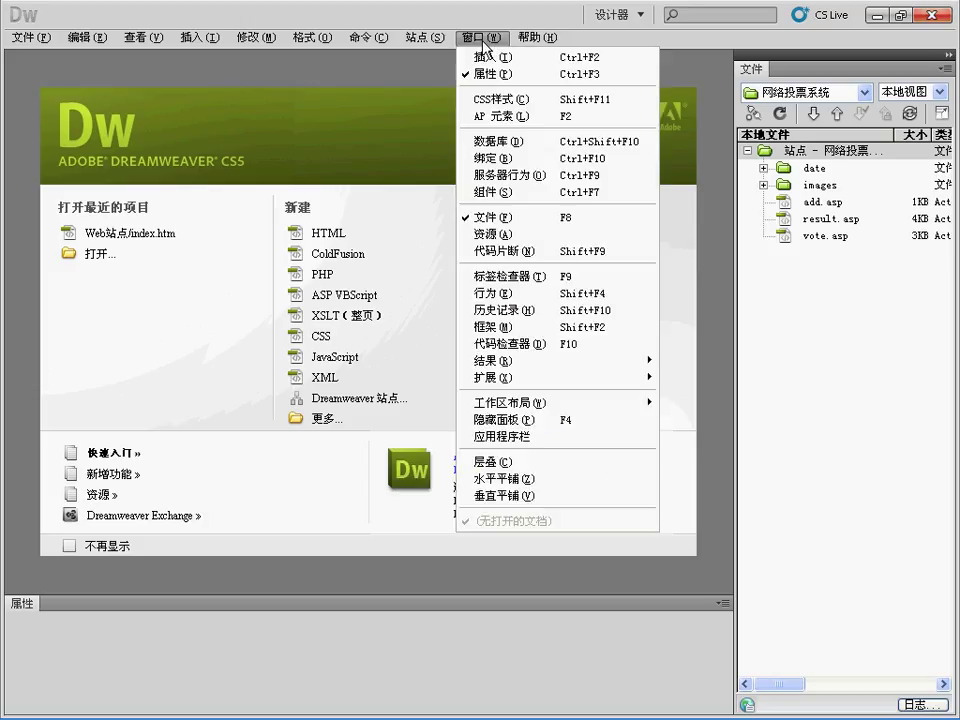
click(555, 148)
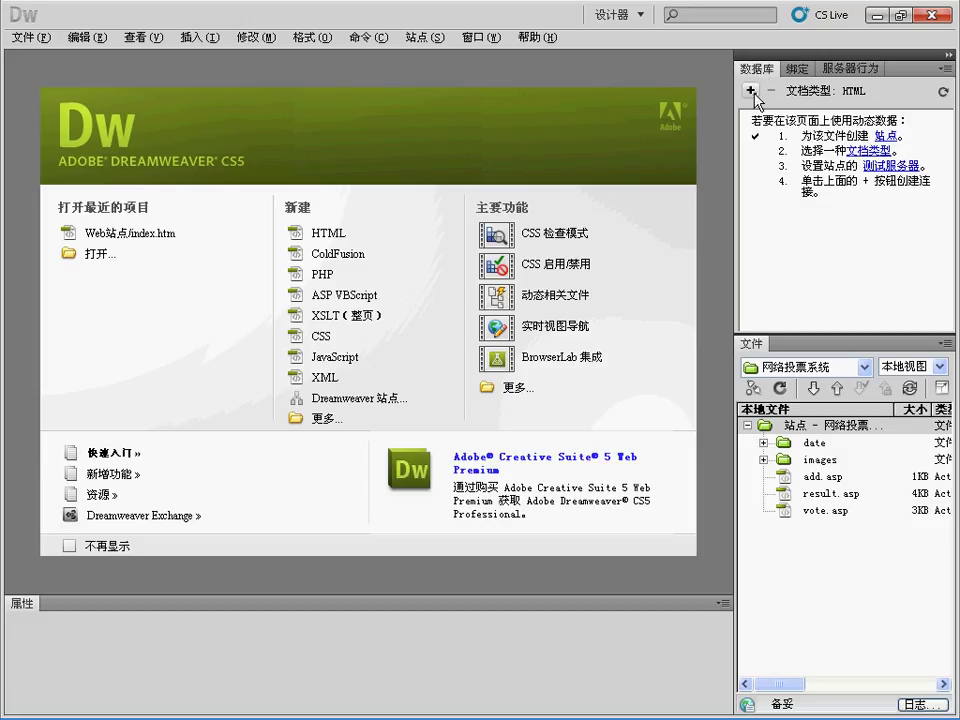
click(751, 91)
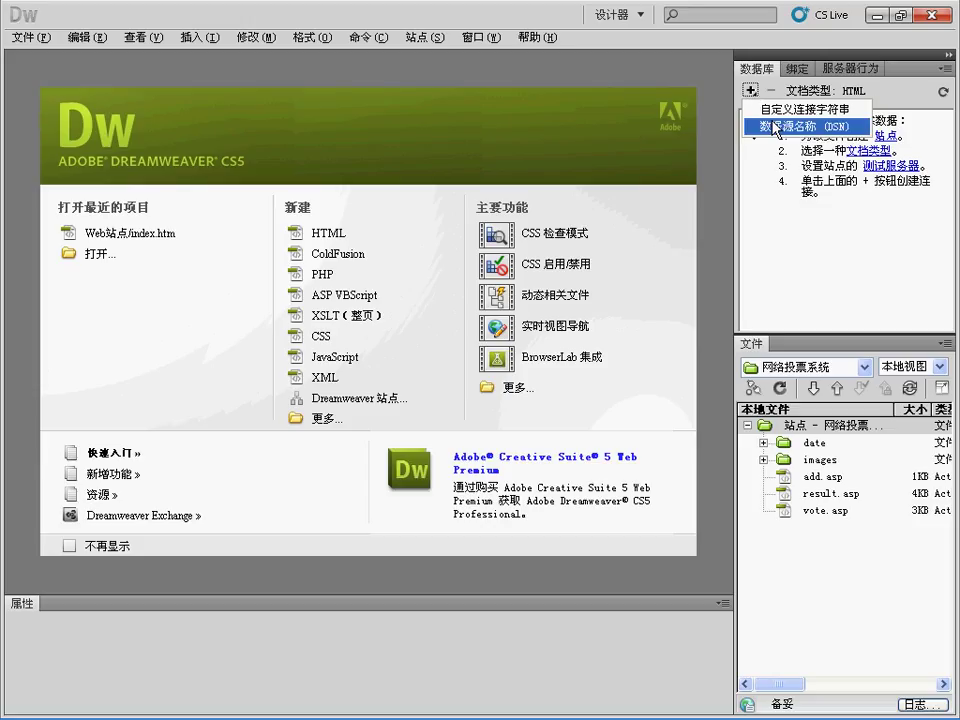
click(778, 127)
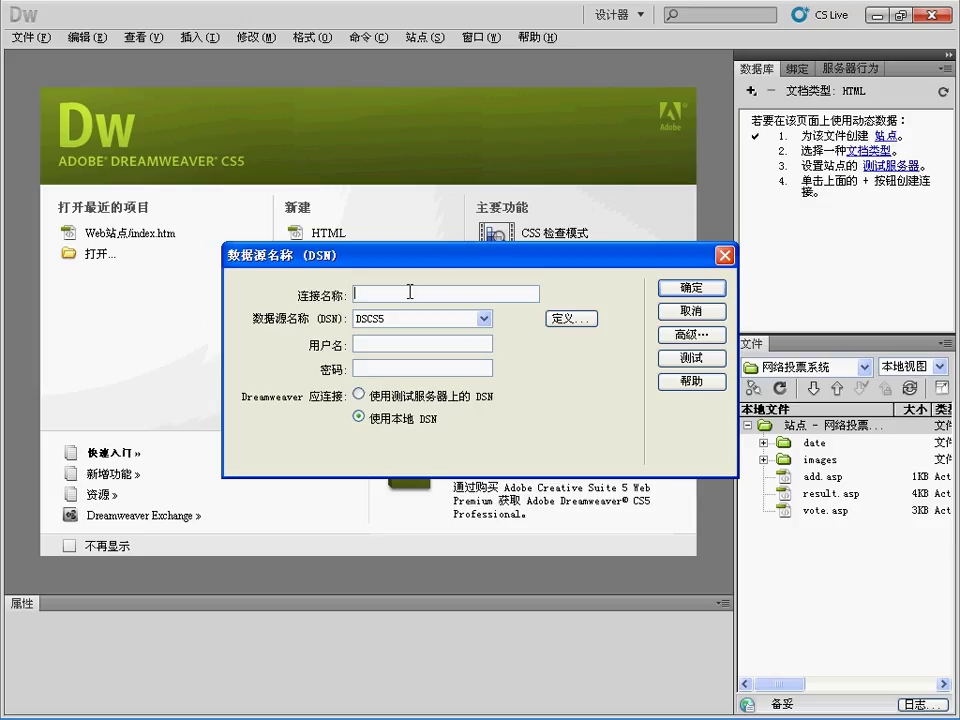
- Name the connection Connvote and choose DSCS5 as its data source
text(Connvote)
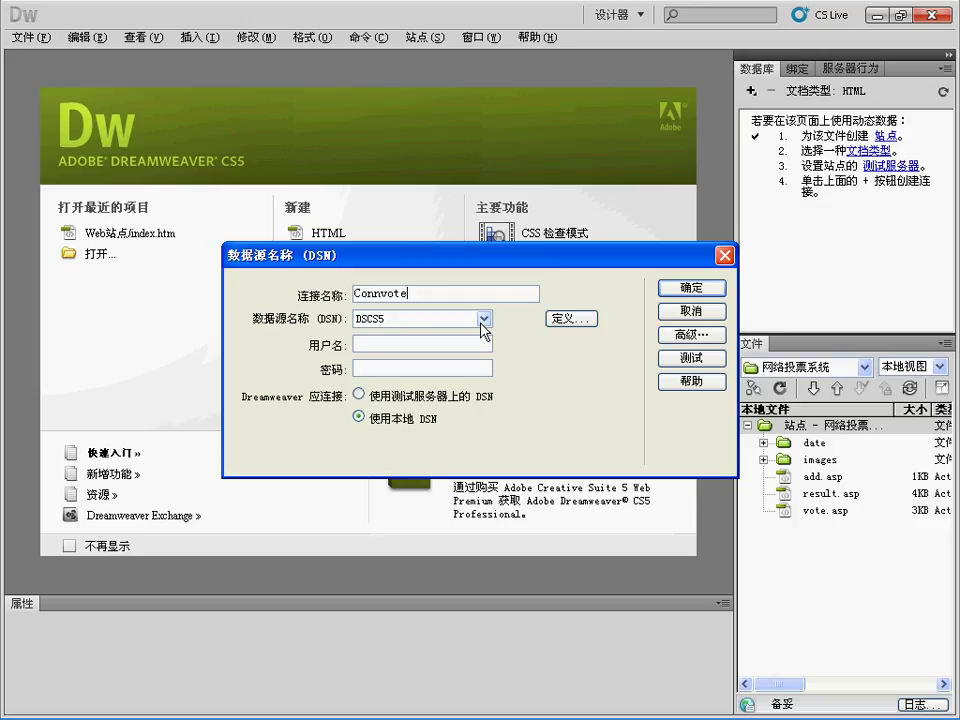
click(484, 318)
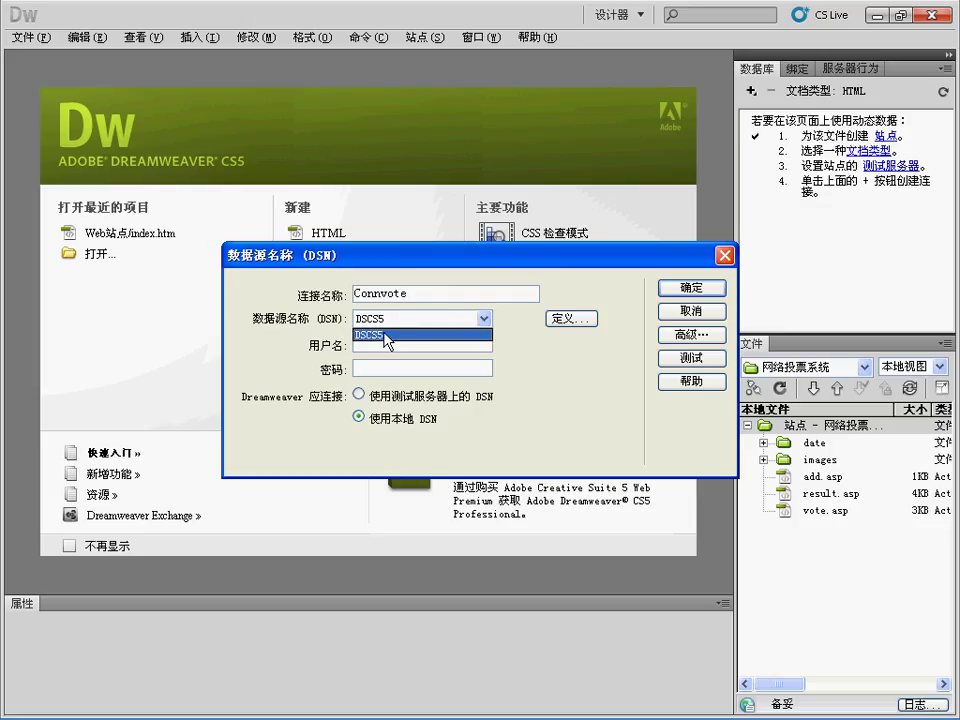
click(388, 335)
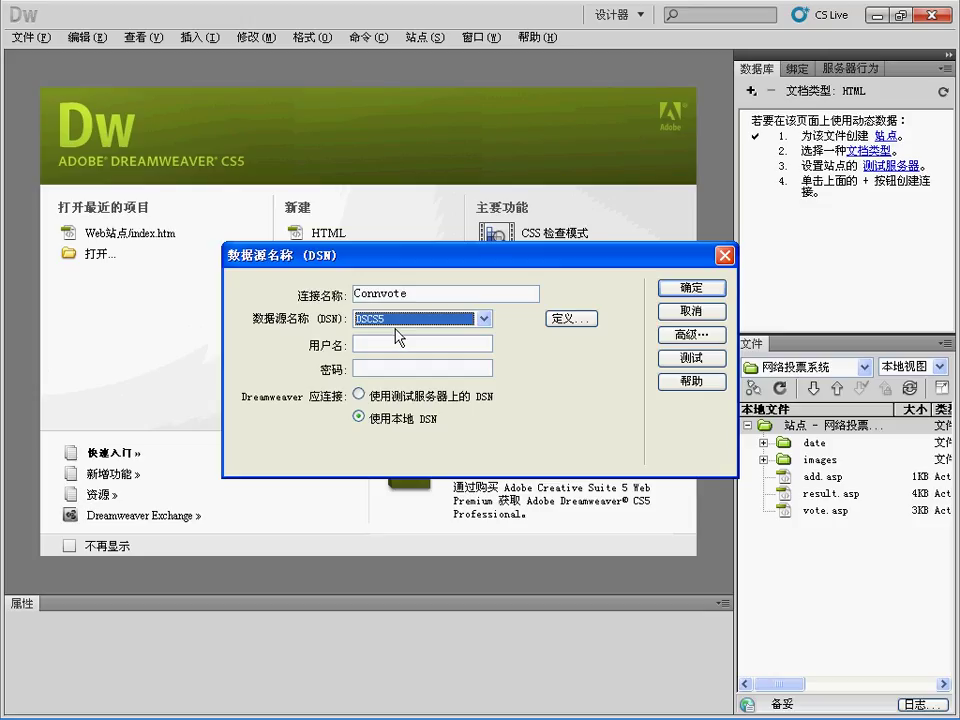